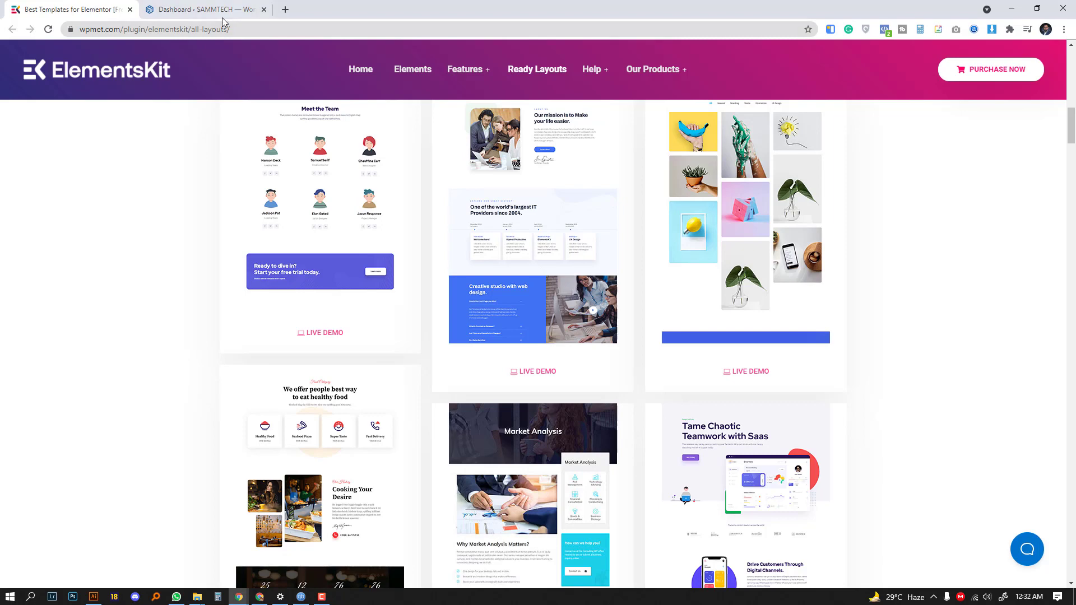
- Search the WordPress plugin directory for Elementor from Plugins > Add New
left_click(206, 10)
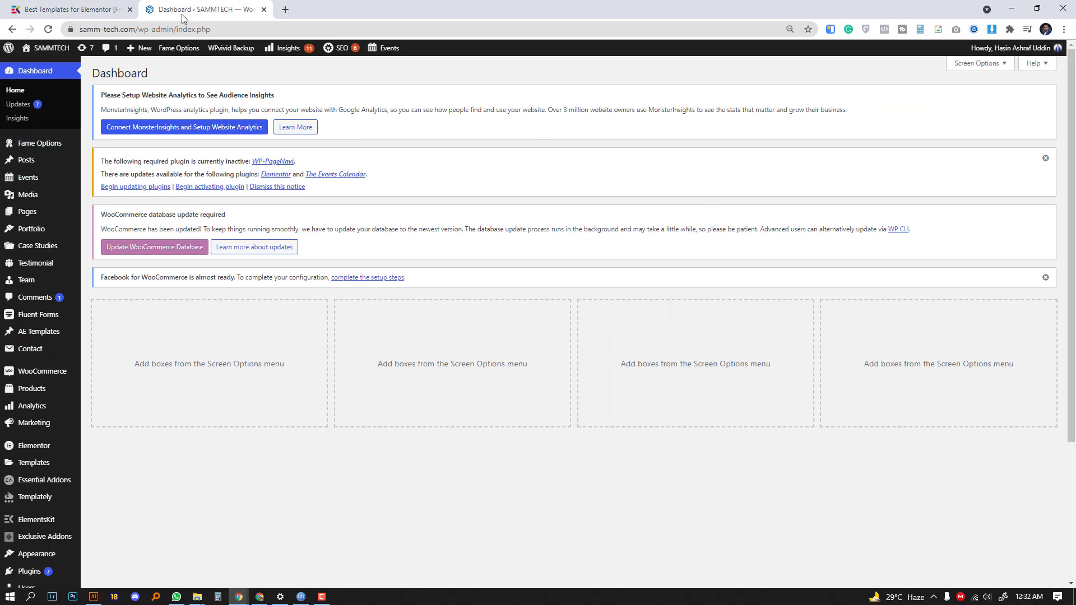
scroll(70, 368, "down", 3)
scroll(70, 367, "down", 2)
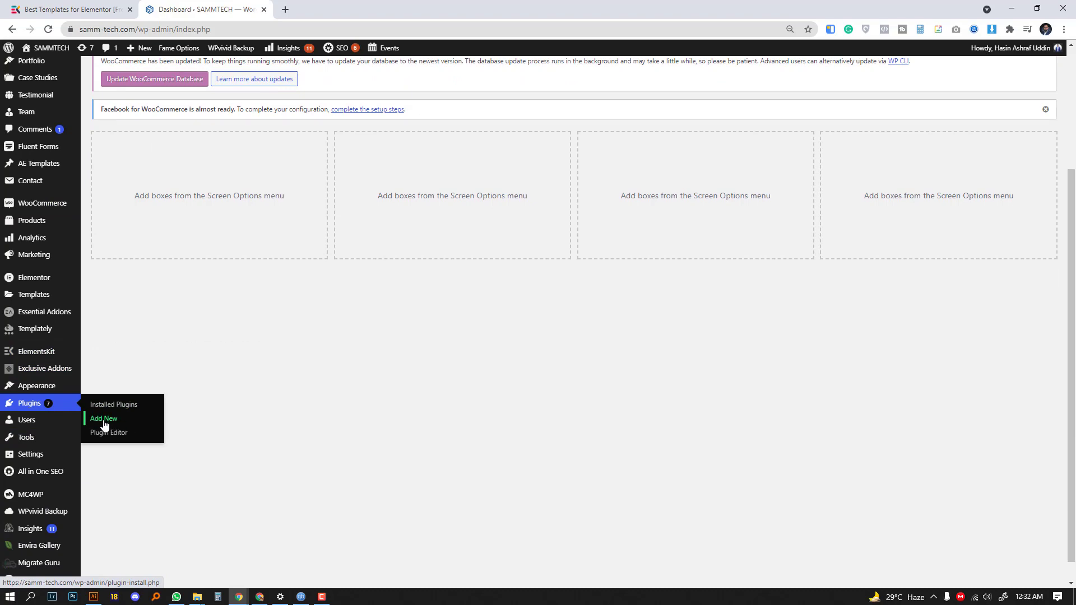
left_click(106, 419)
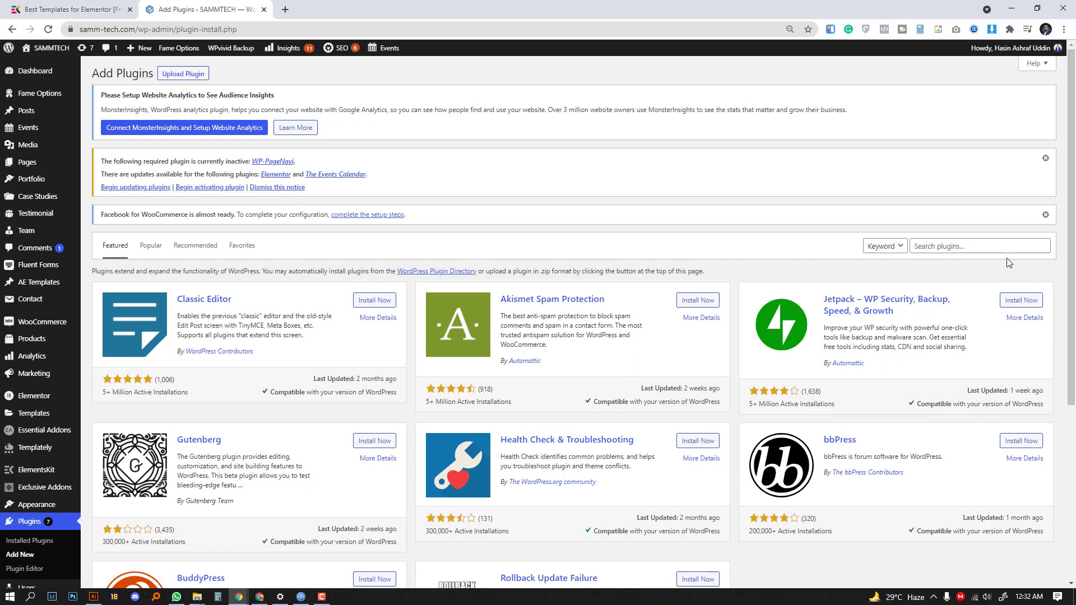
left_click(975, 246)
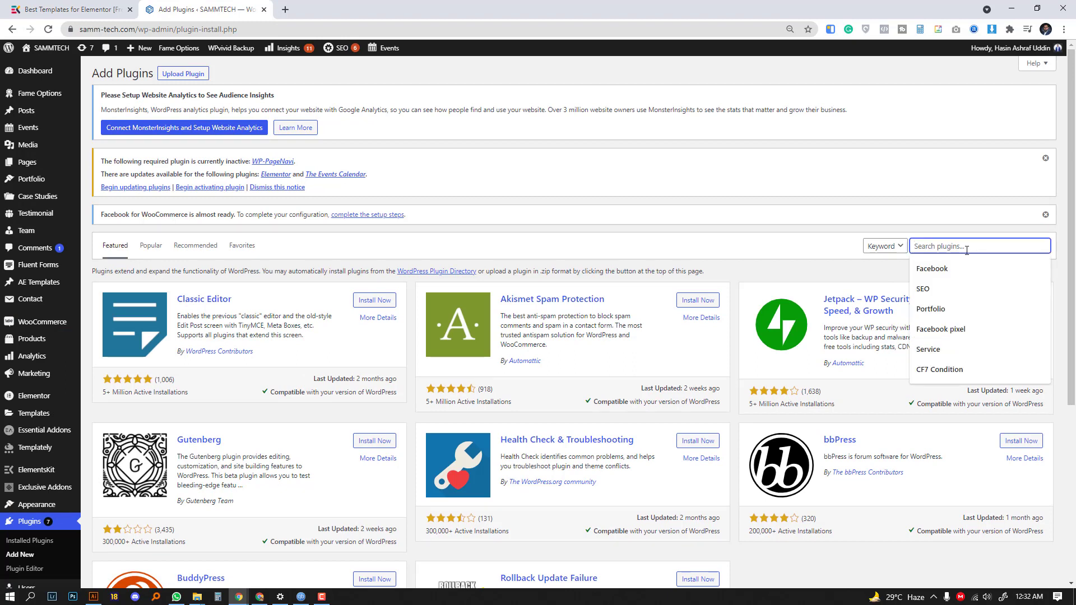
type("elem")
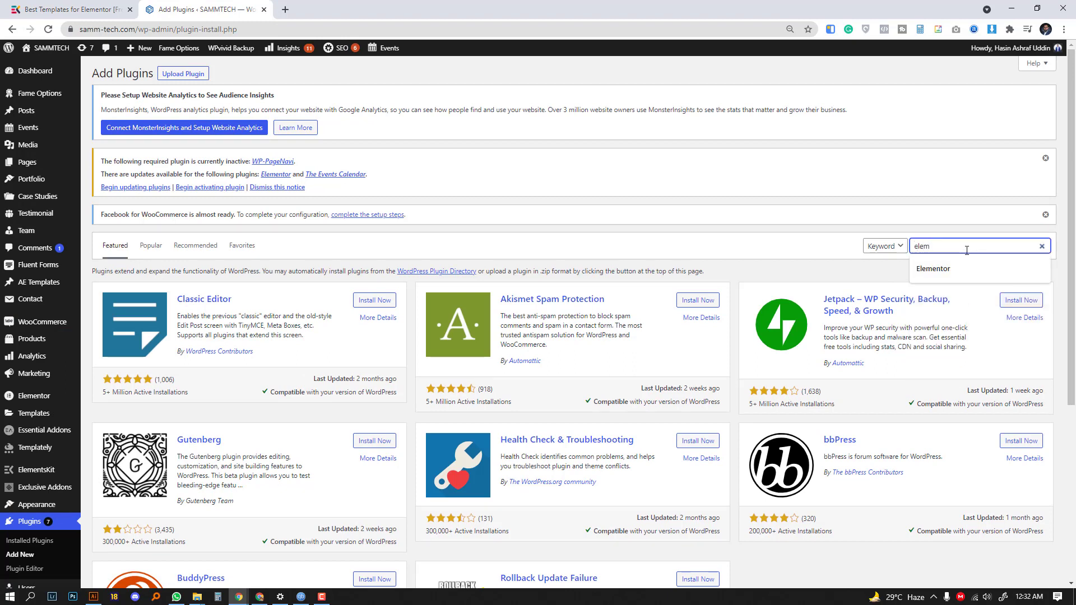
key("Down")
key("Return")
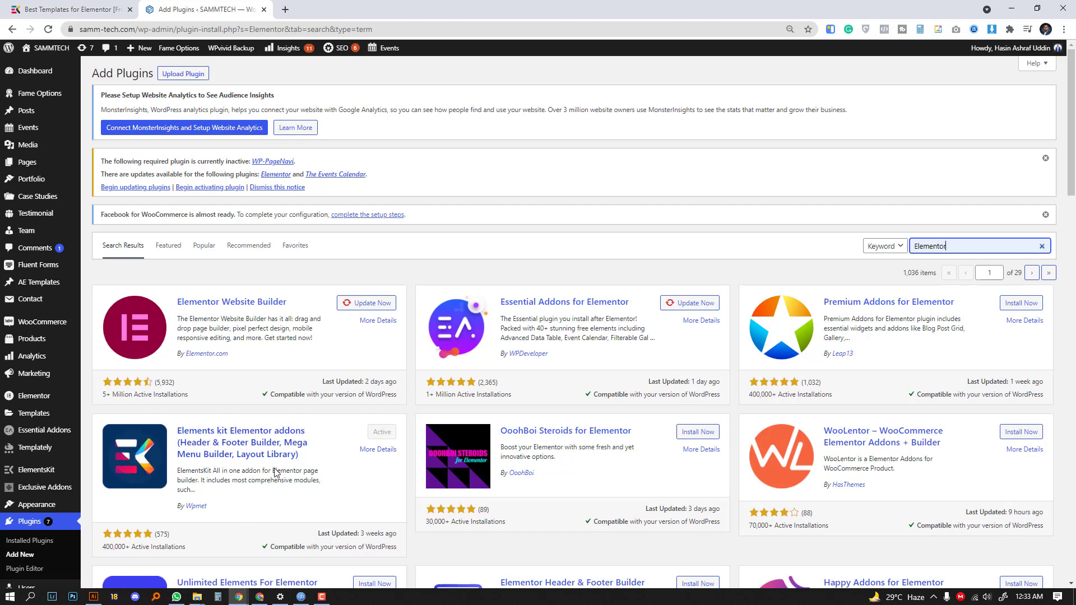
mouse_move(28, 163)
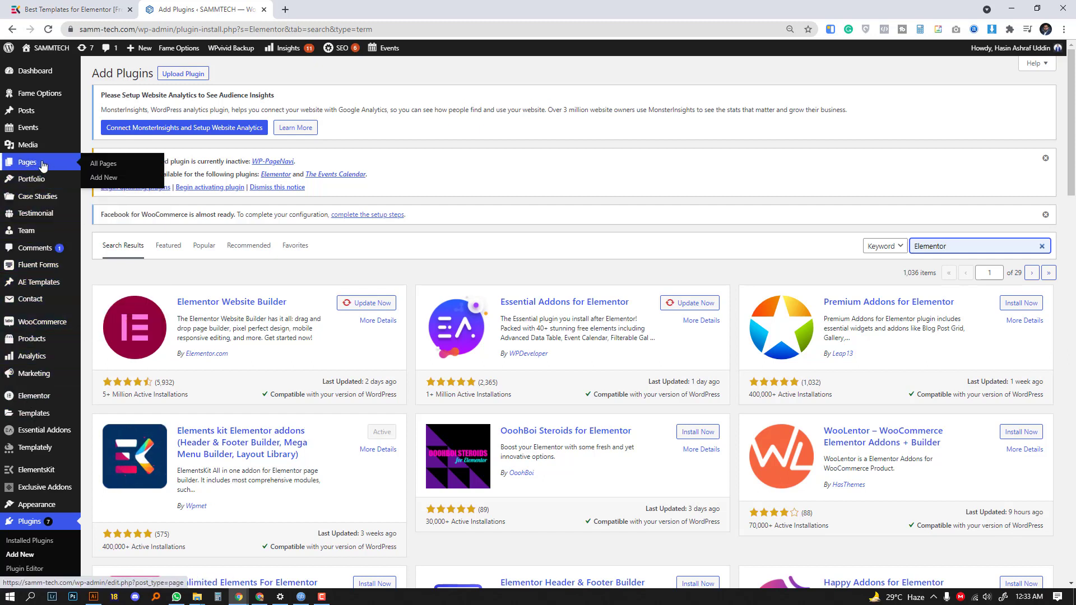
- Create a new page titled 'Service business Landing page', correcting the spelling of 'business'
left_click(105, 179)
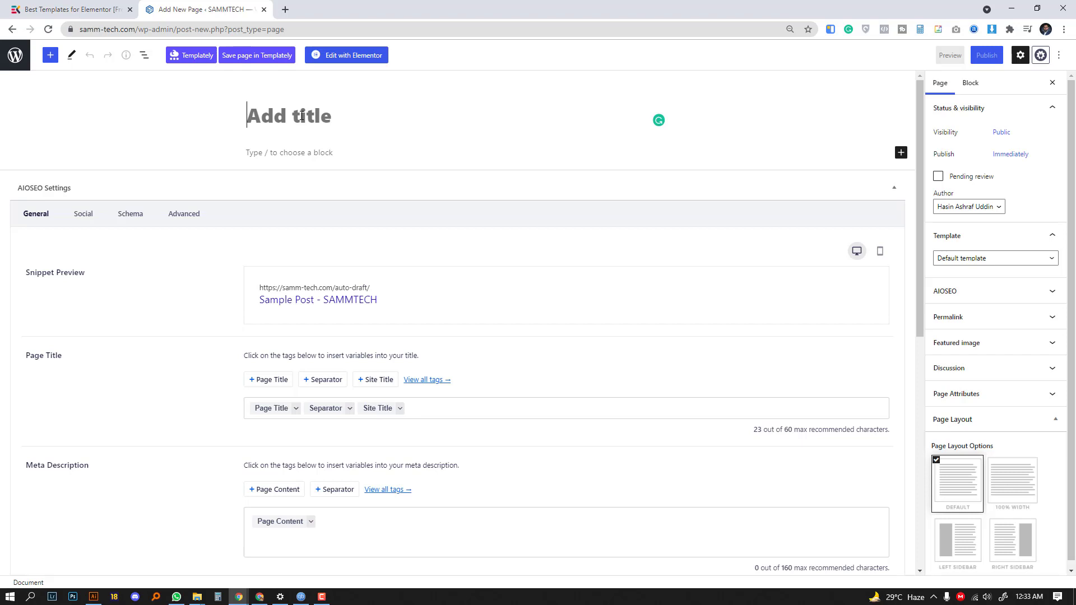
type("Ser")
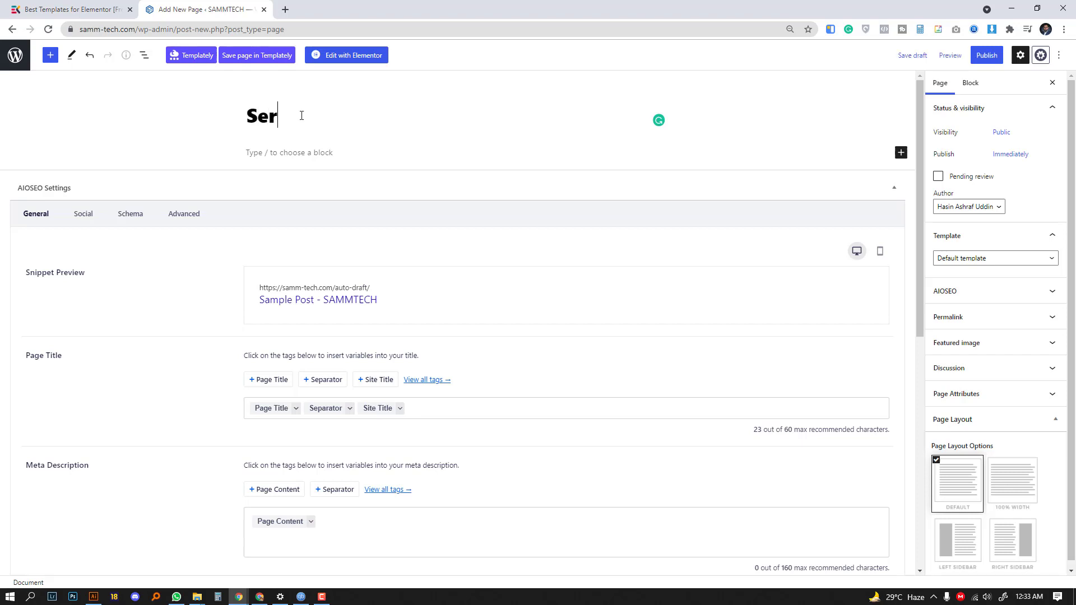
type("vice busines ")
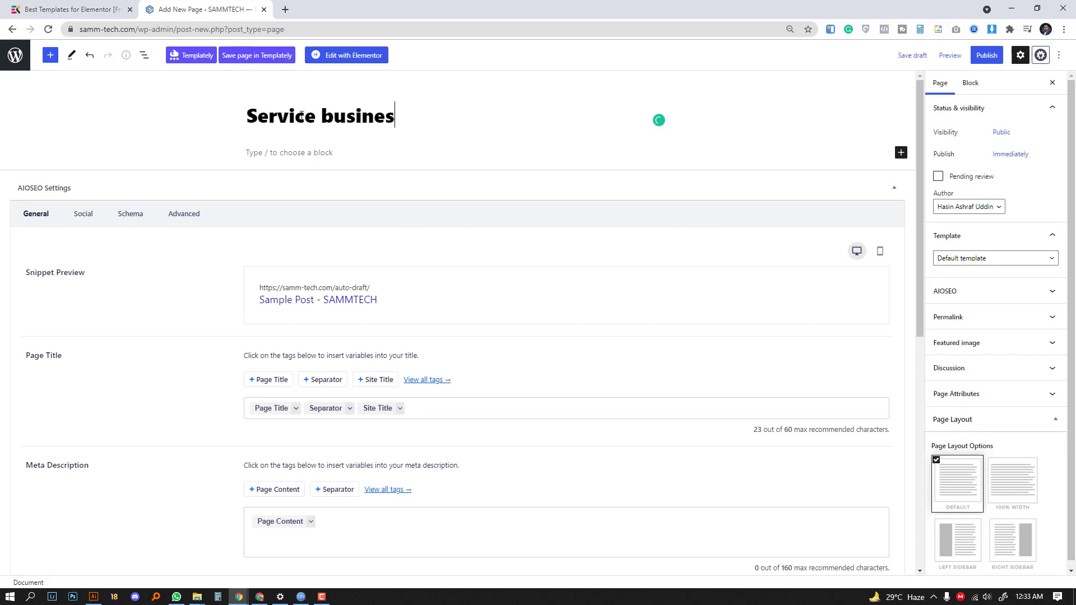
type("Landing")
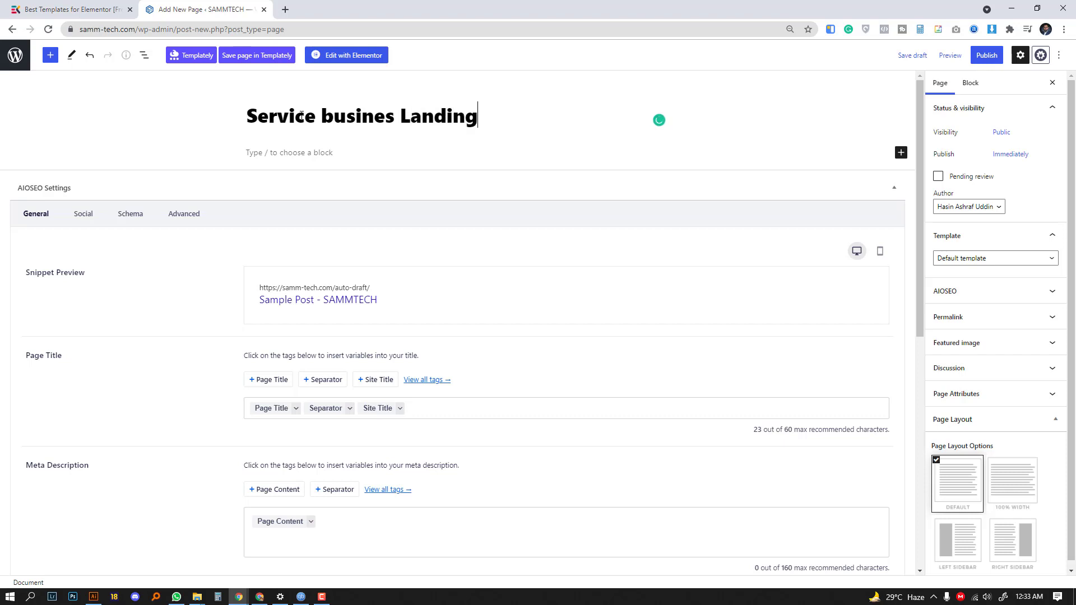
type(" page")
left_click(357, 116)
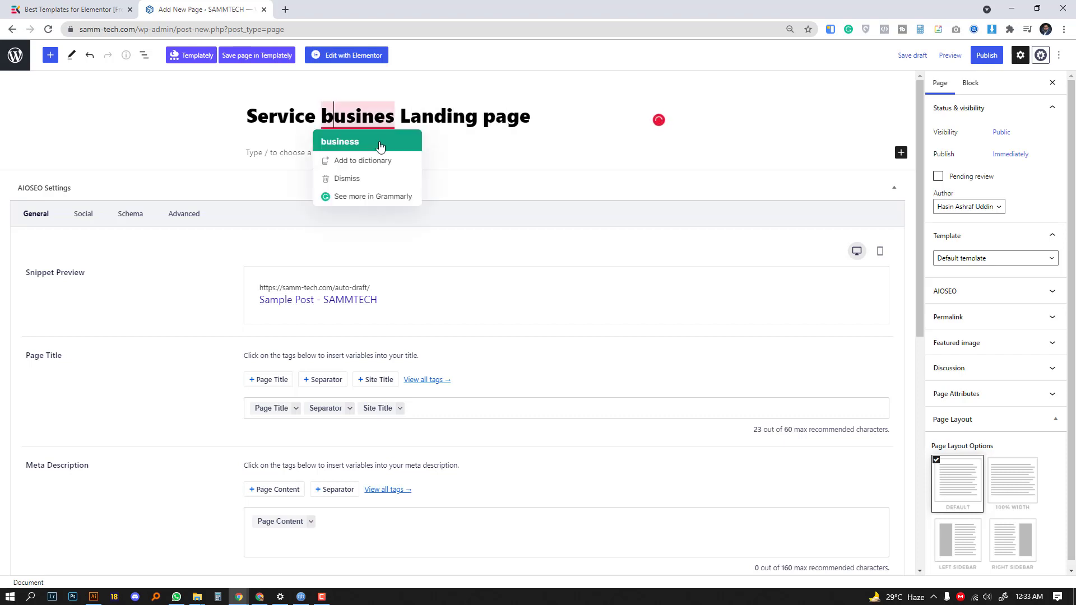
left_click(381, 149)
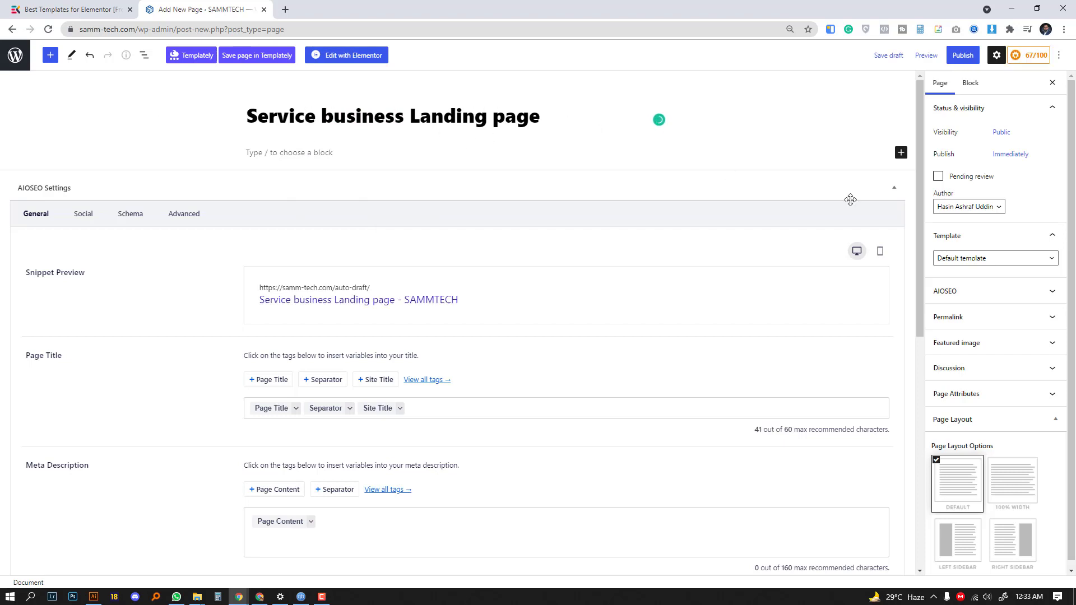
- Set the page template to Elementor Full Width and publish the page
left_click(993, 238)
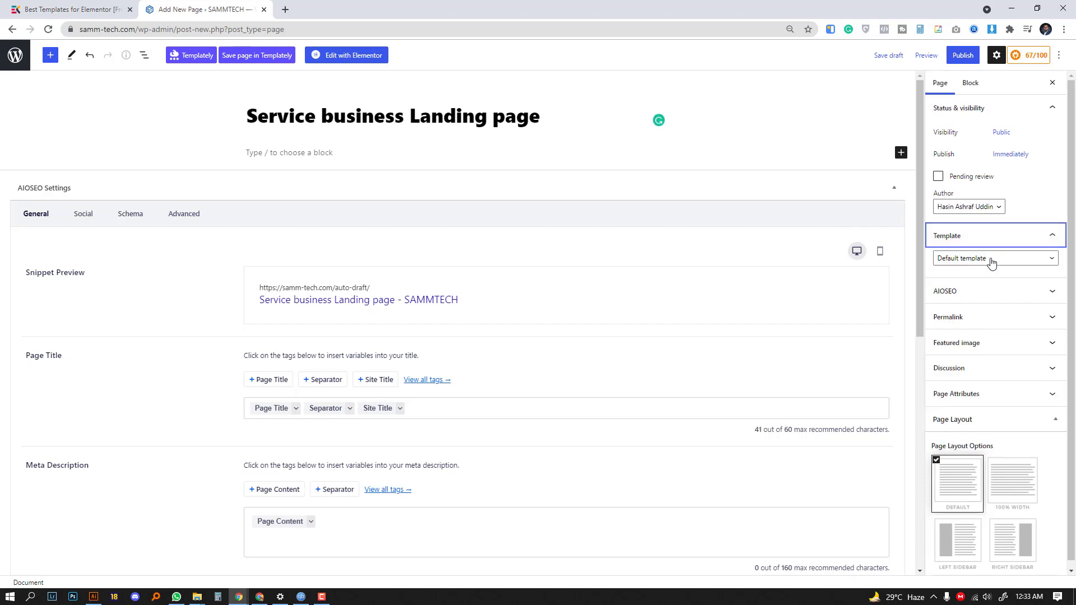
left_click(992, 259)
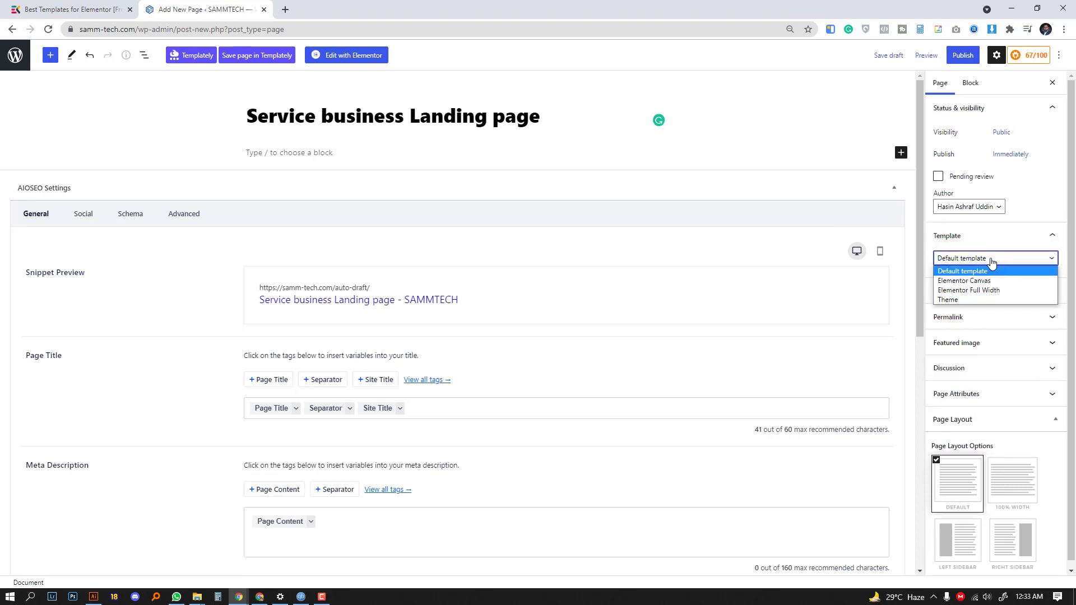
left_click(967, 292)
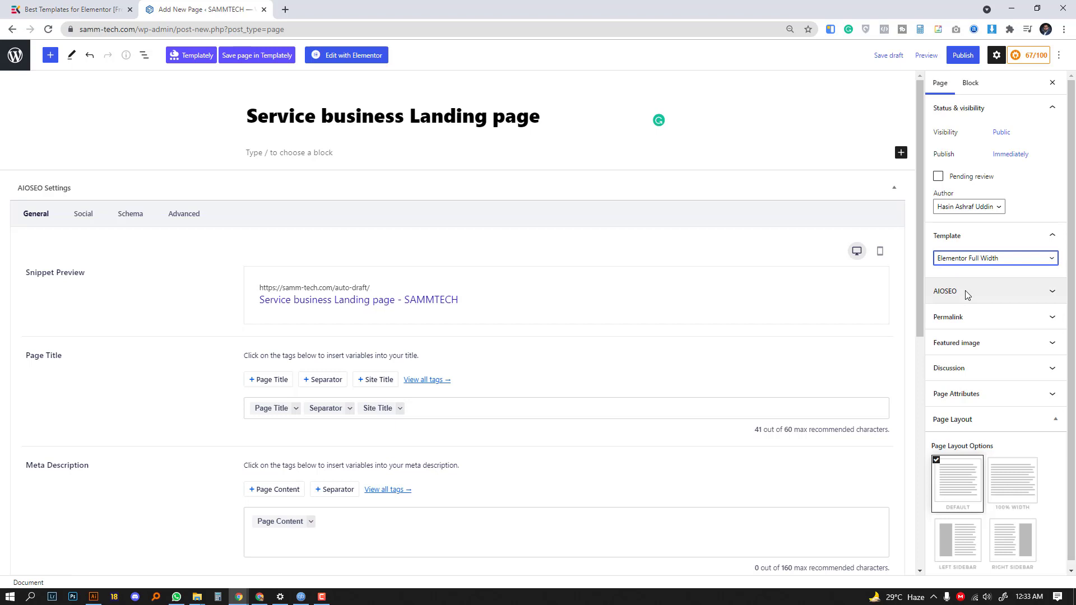
scroll(992, 412, "down", 1)
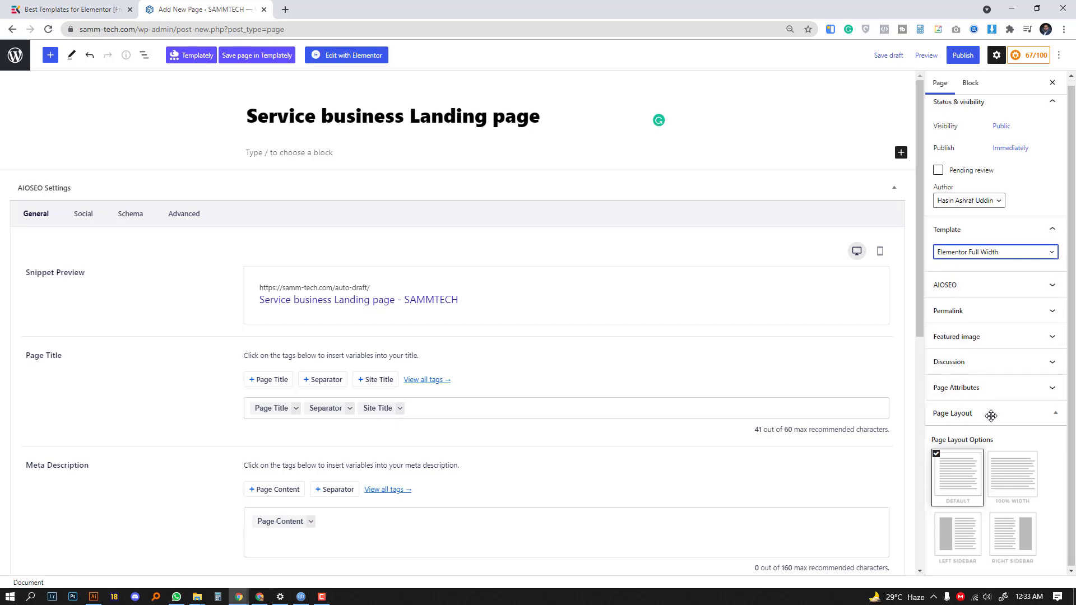
left_click(963, 55)
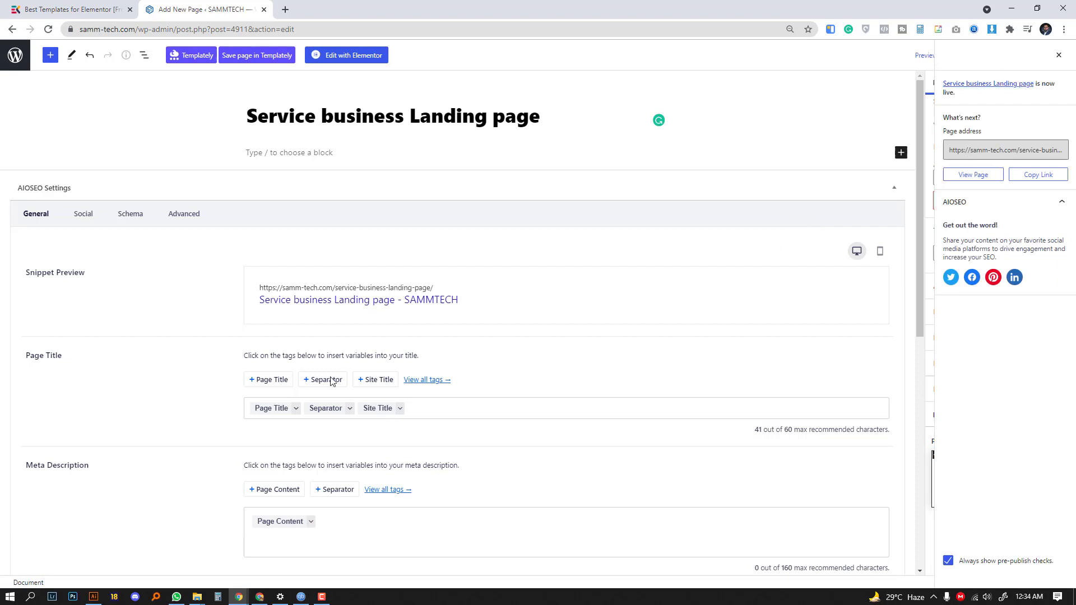
- Open 'Service business Landing page' in the Elementor editor
left_click(349, 56)
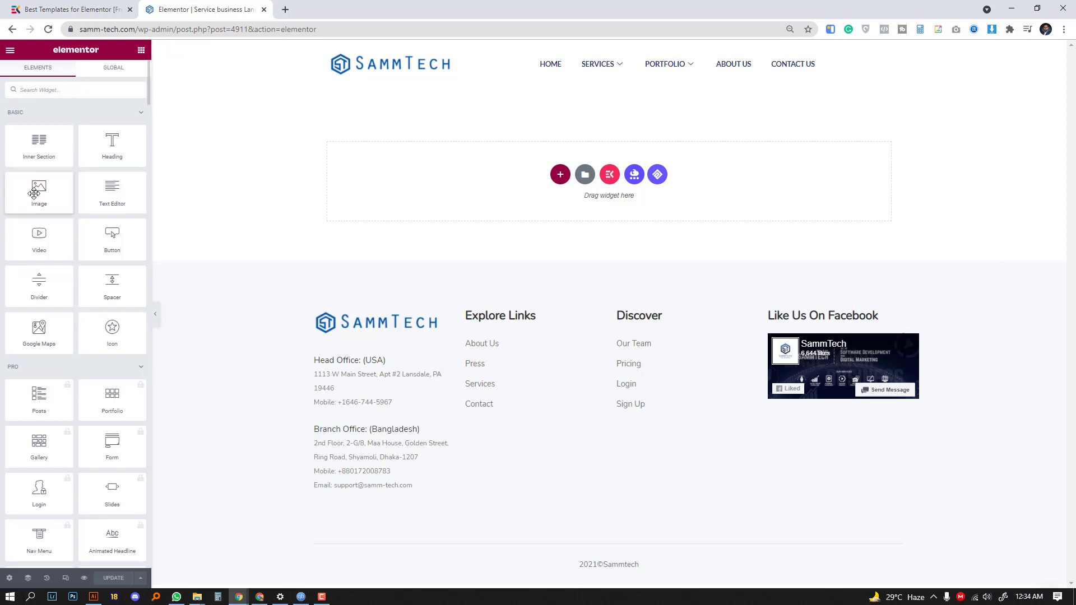
scroll(75, 336, "down", 5)
scroll(84, 353, "down", 5)
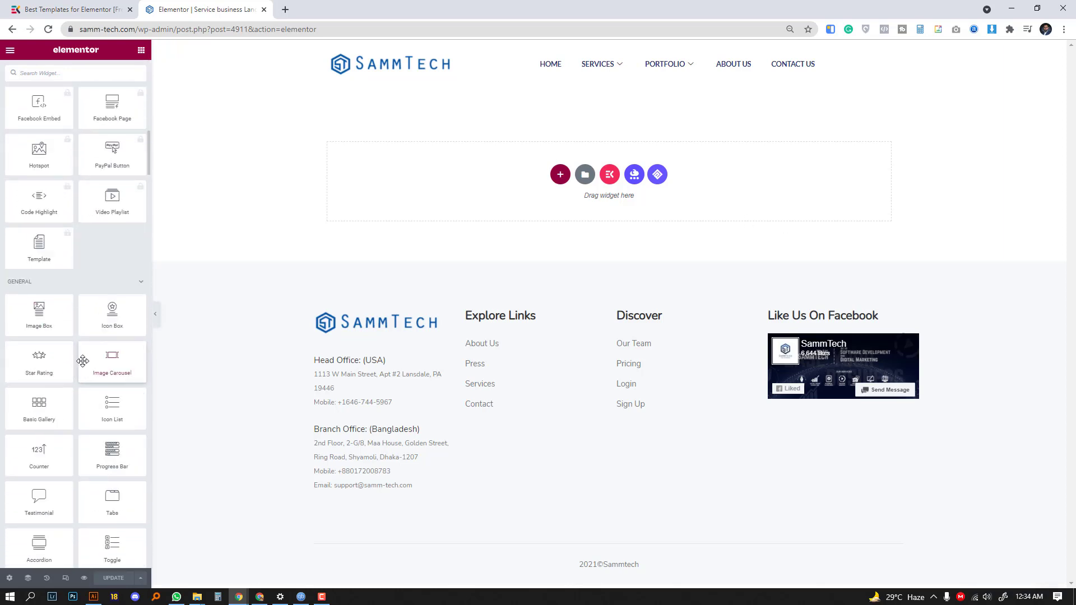
scroll(87, 367, "down", 5)
scroll(87, 362, "up", 1)
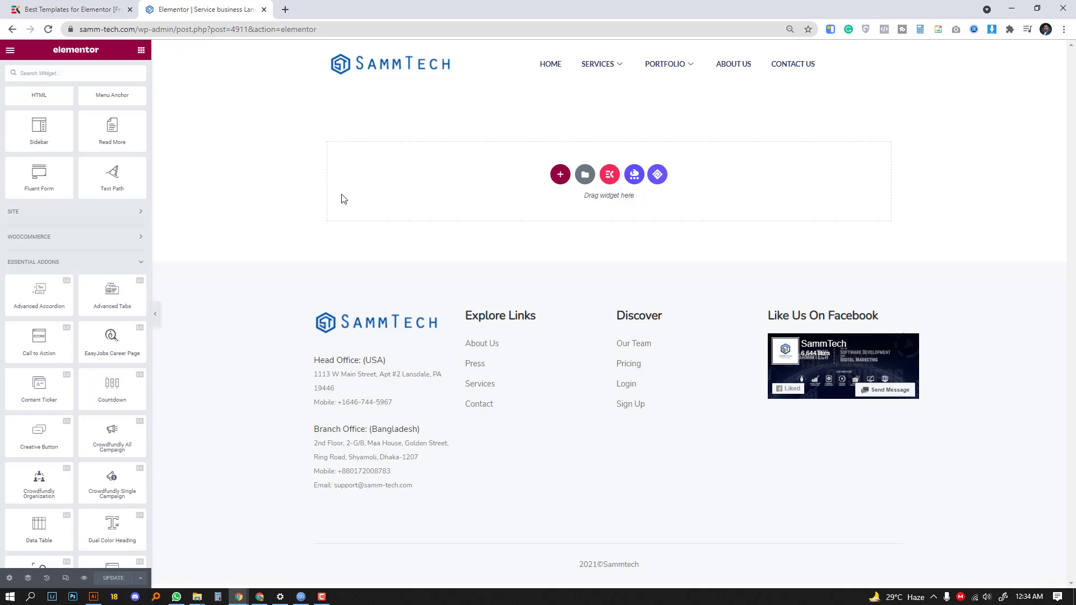
scroll(126, 252, "up", 3)
scroll(84, 202, "down", 5)
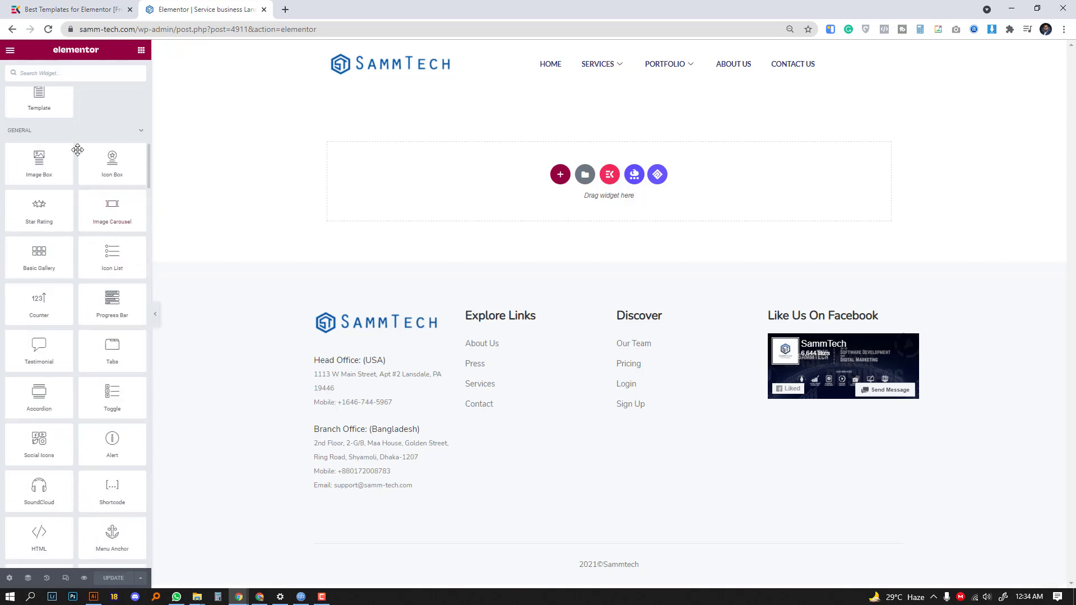
scroll(80, 148, "down", 5)
scroll(82, 147, "up", 5)
scroll(81, 148, "up", 5)
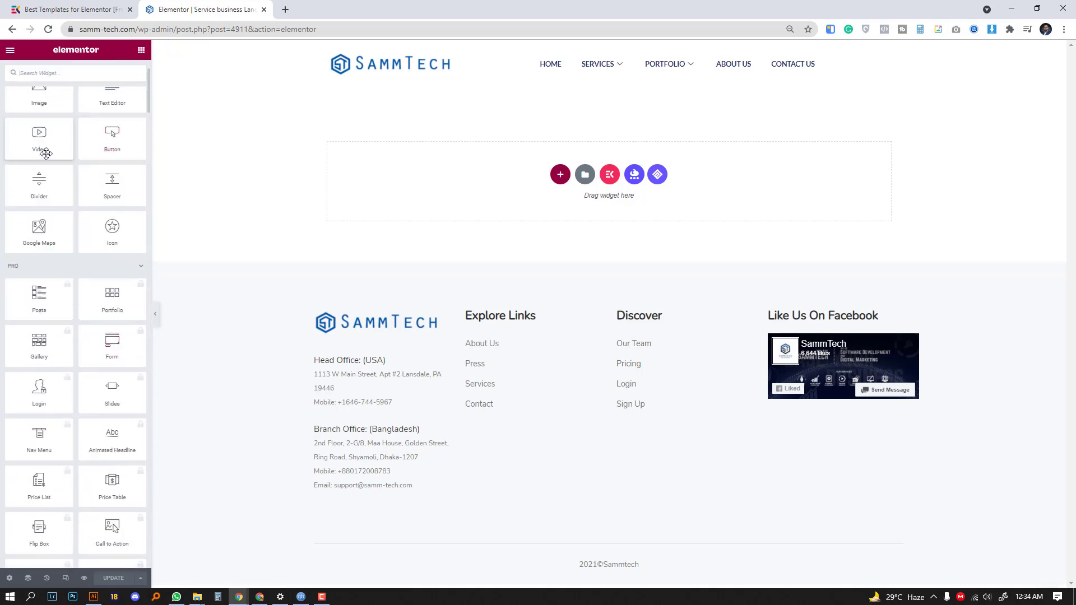
scroll(67, 151, "up", 3)
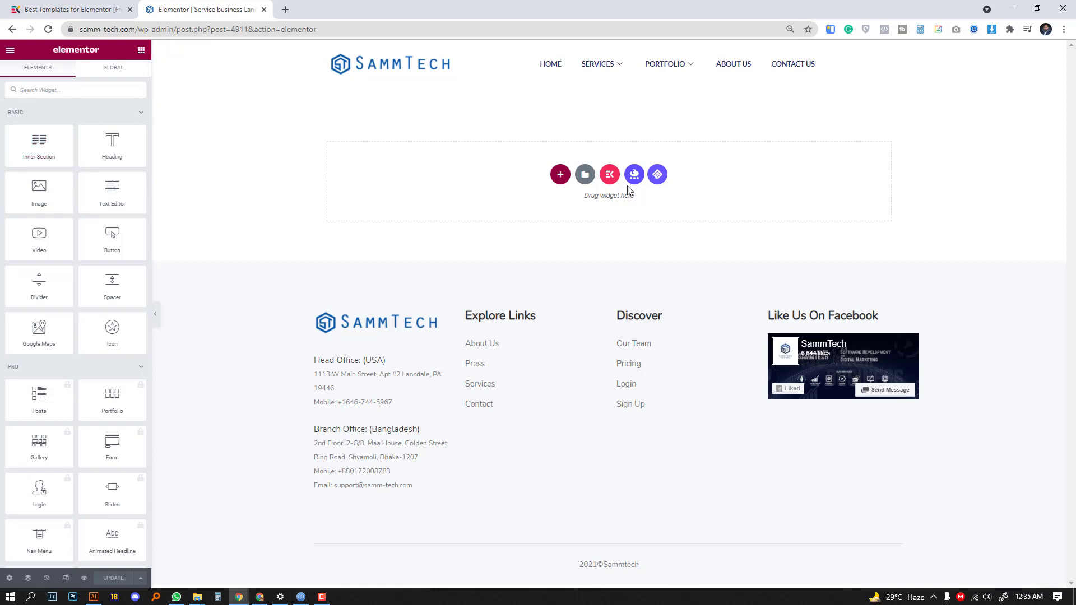
- Glance at the ElementsKit layouts gallery on wpmet.com, then return to the Elementor editor
left_click(64, 9)
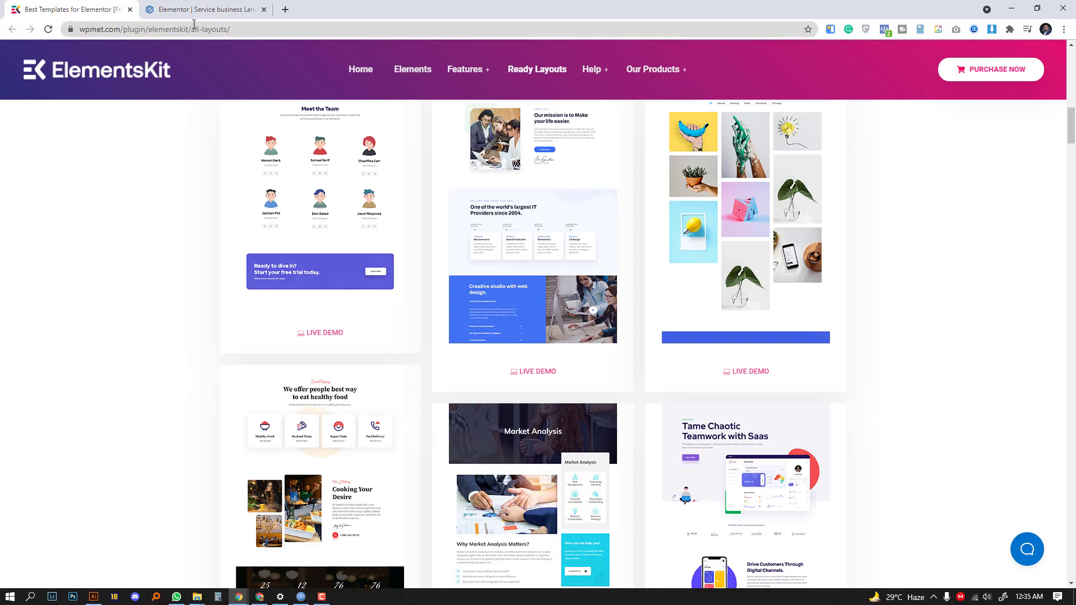
left_click(152, 29)
left_click(196, 9)
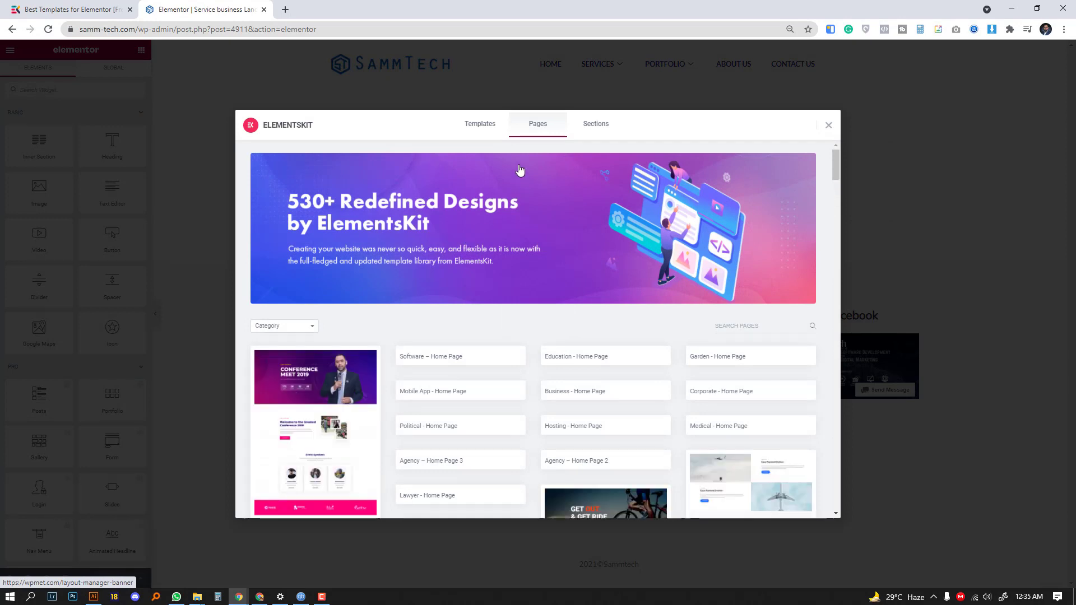
scroll(519, 170, "down", 2)
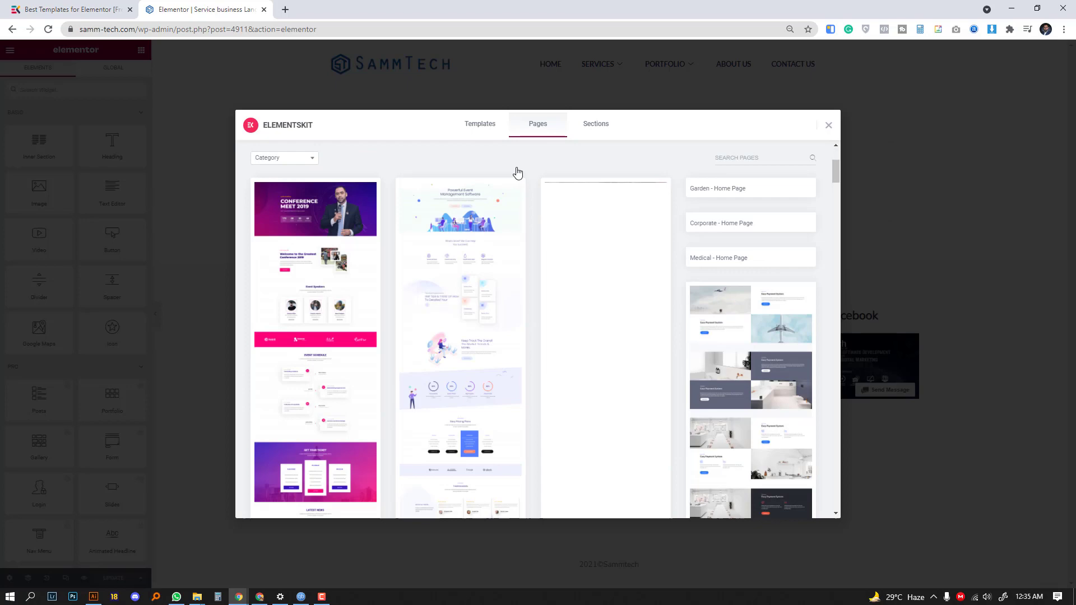
scroll(518, 173, "down", 2)
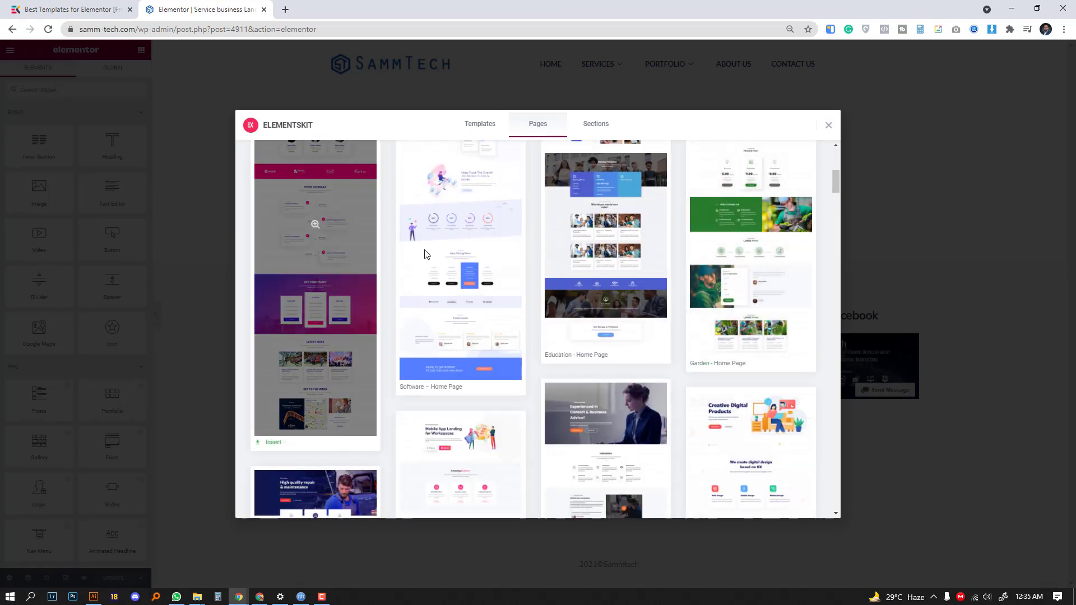
scroll(471, 252, "up", 1)
scroll(379, 269, "down", 3)
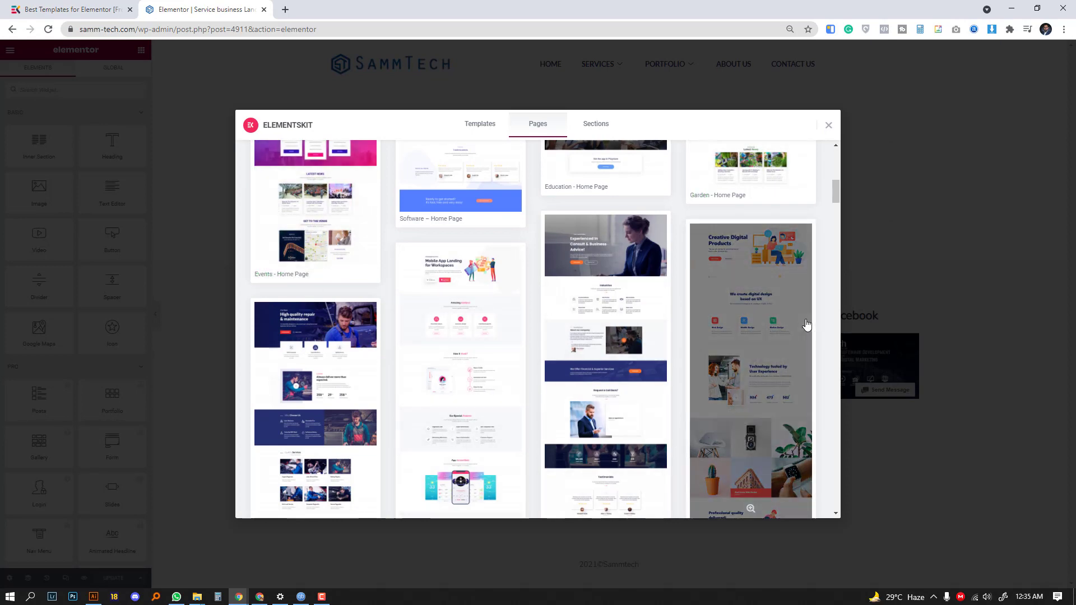
scroll(473, 359, "down", 3)
scroll(472, 360, "down", 3)
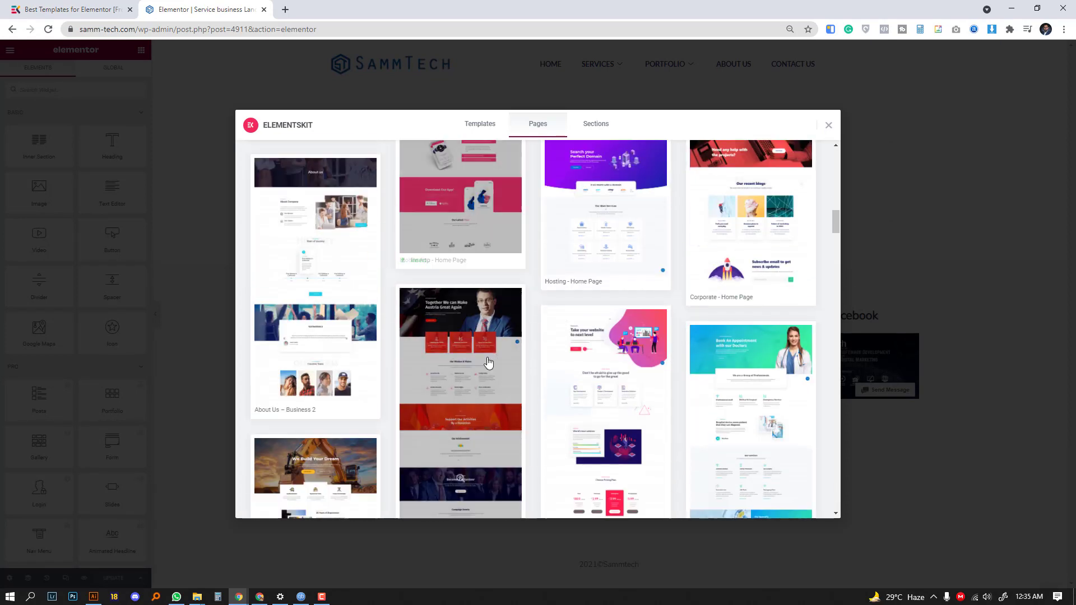
scroll(505, 362, "down", 3)
scroll(623, 366, "down", 2)
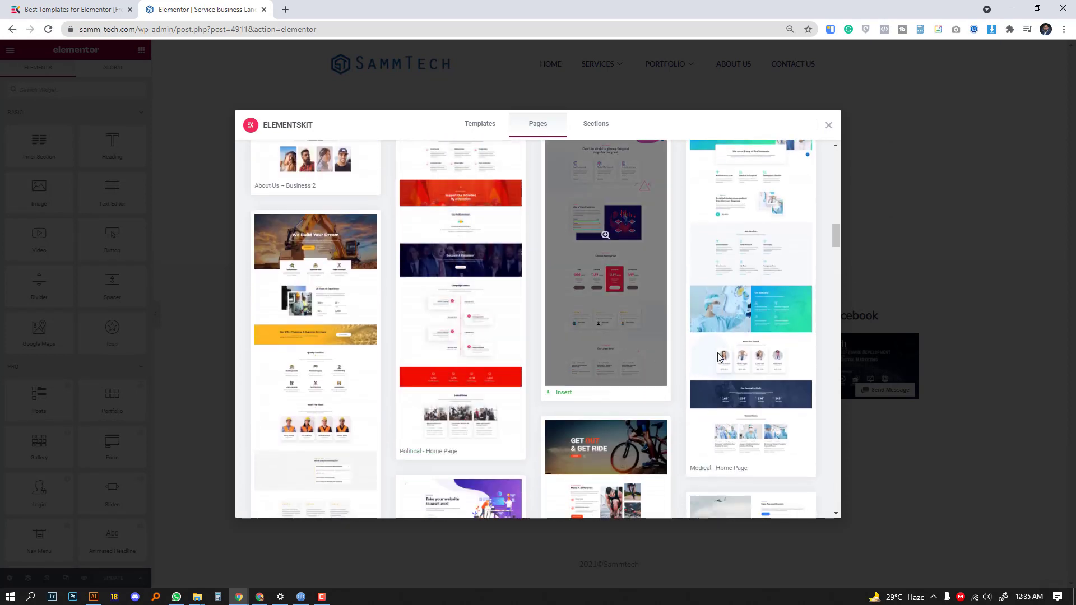
scroll(624, 365, "down", 3)
scroll(622, 362, "down", 3)
scroll(589, 353, "down", 2)
scroll(575, 346, "down", 3)
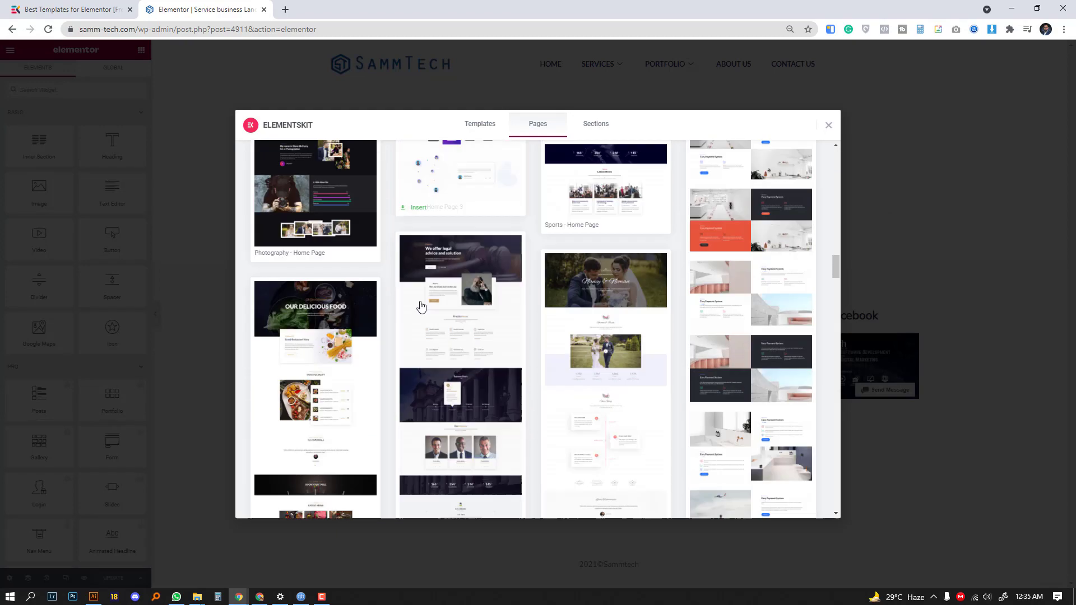
scroll(504, 346, "down", 3)
scroll(420, 345, "down", 3)
scroll(337, 346, "down", 2)
scroll(314, 346, "down", 3)
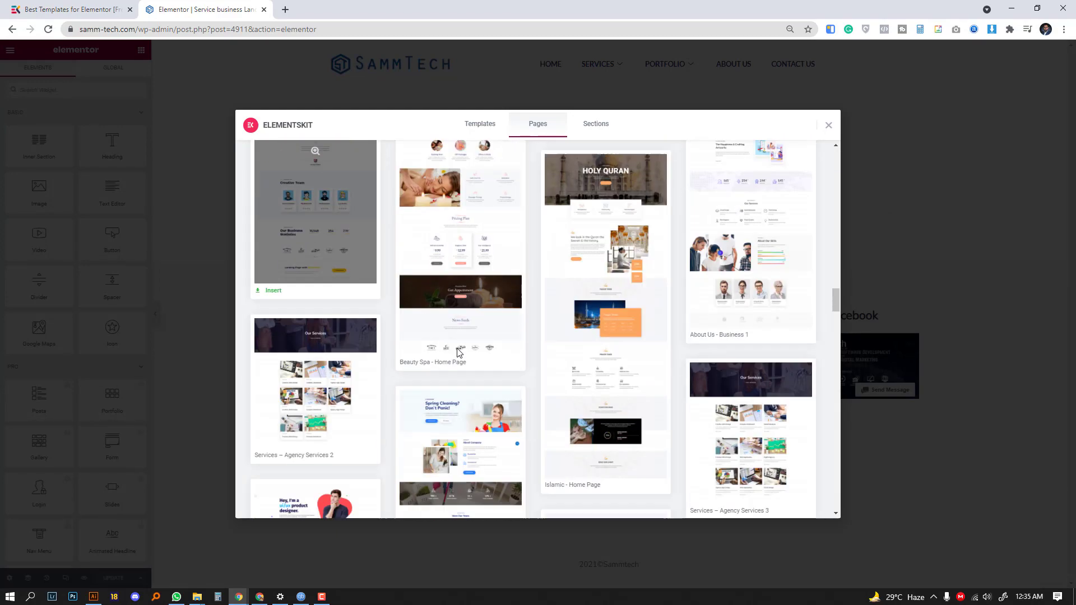
scroll(420, 336, "down", 3)
scroll(546, 319, "down", 3)
scroll(631, 290, "down", 2)
scroll(632, 289, "down", 4)
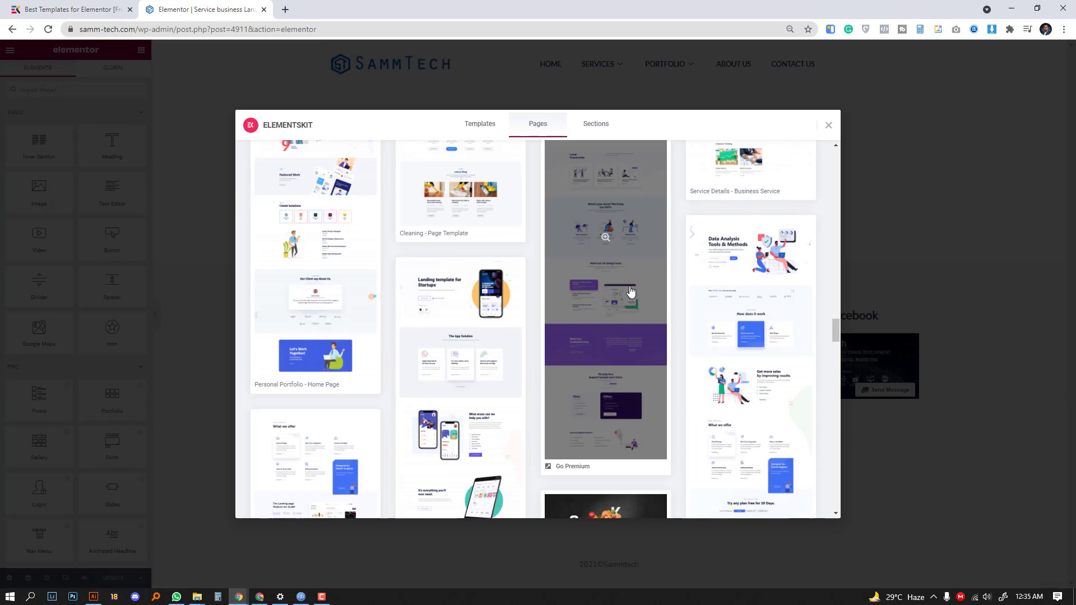
scroll(632, 292, "up", 2)
scroll(629, 293, "up", 2)
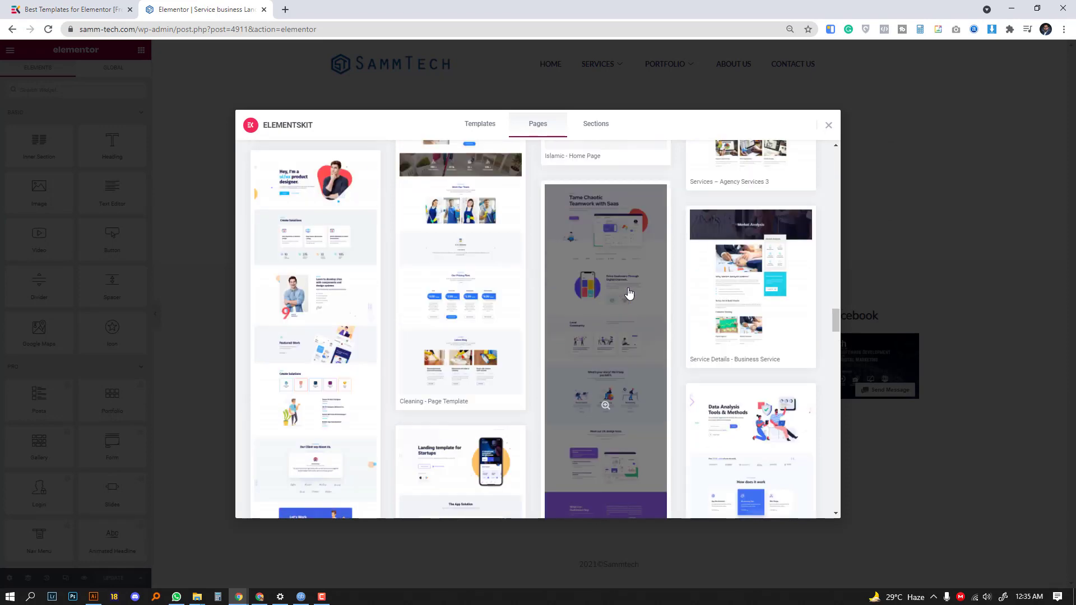
scroll(628, 294, "down", 3)
scroll(626, 312, "down", 3)
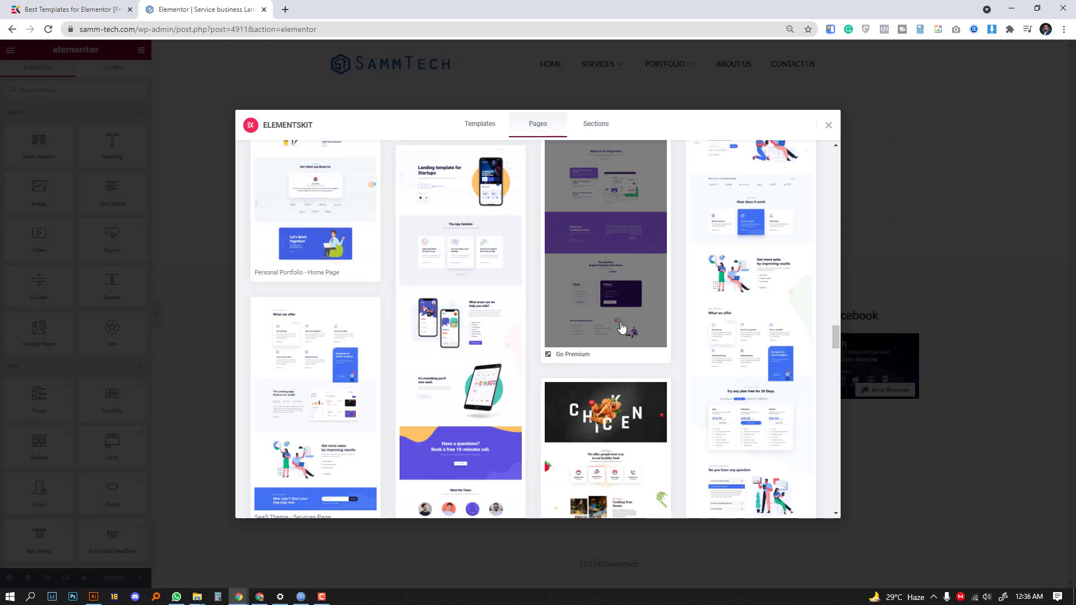
scroll(622, 326, "up", 3)
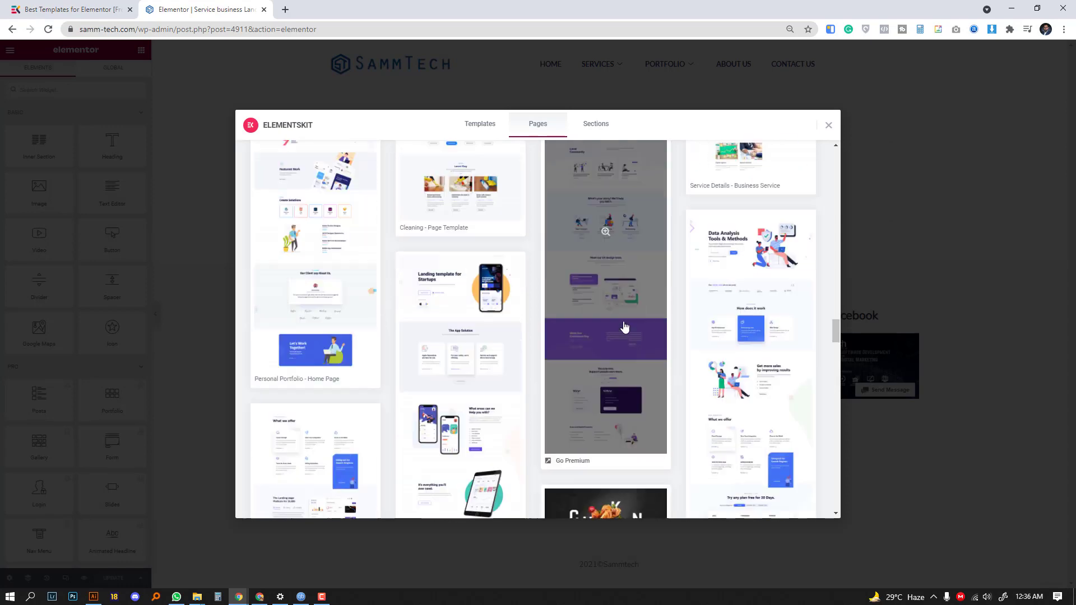
scroll(621, 326, "up", 3)
scroll(639, 337, "up", 3)
scroll(664, 344, "down", 3)
scroll(656, 336, "down", 3)
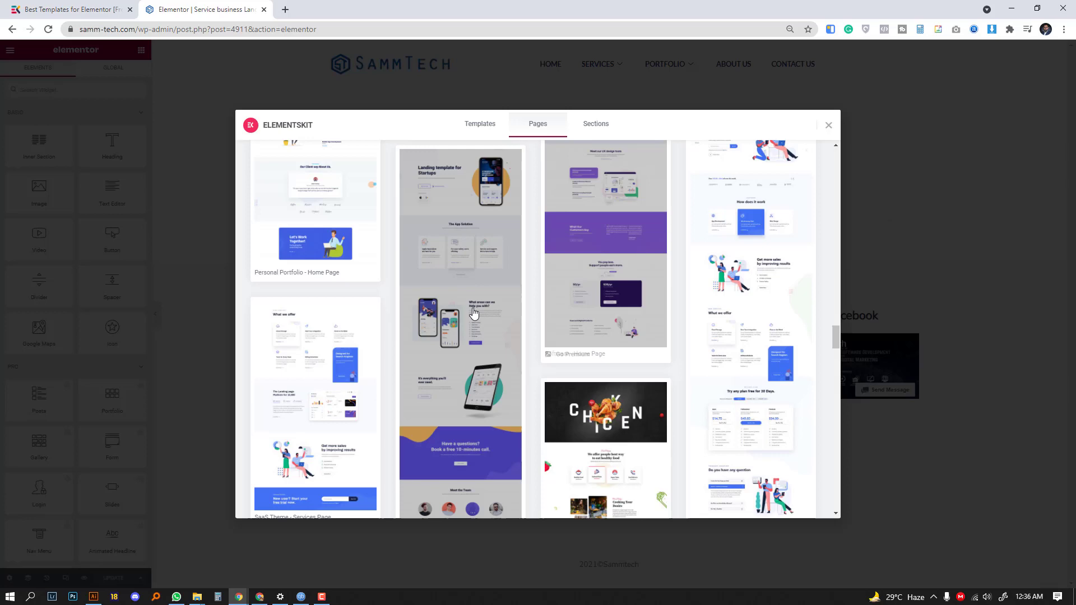
scroll(594, 299, "up", 3)
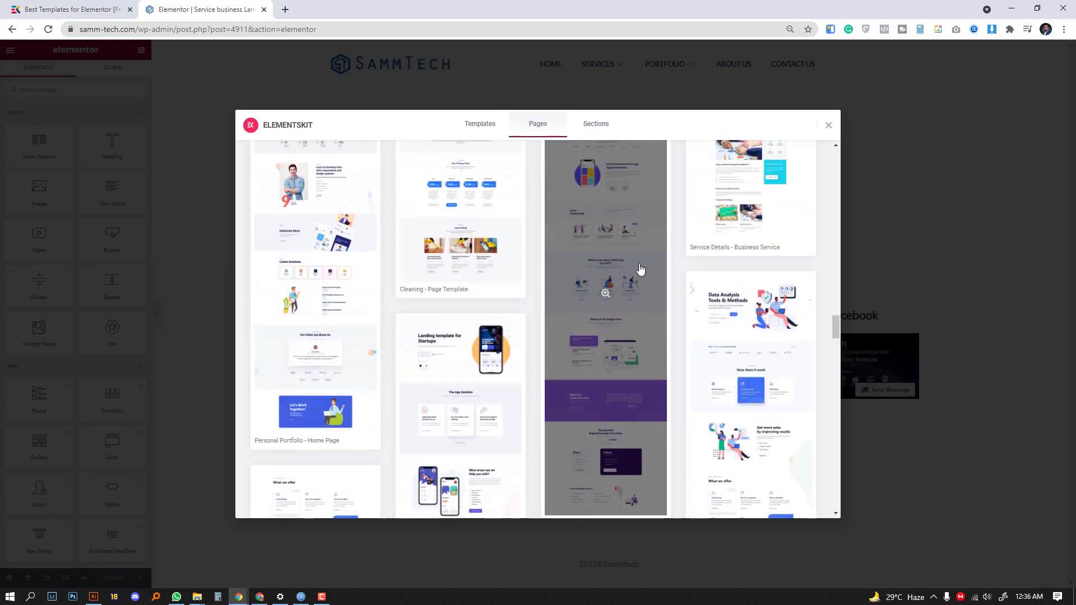
scroll(640, 269, "up", 3)
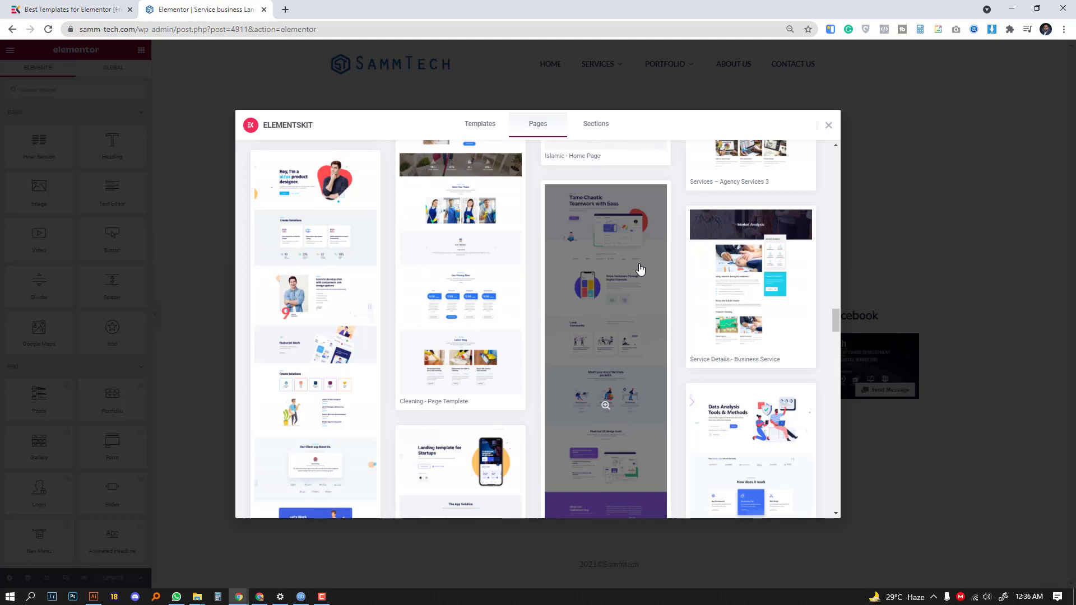
scroll(640, 270, "down", 5)
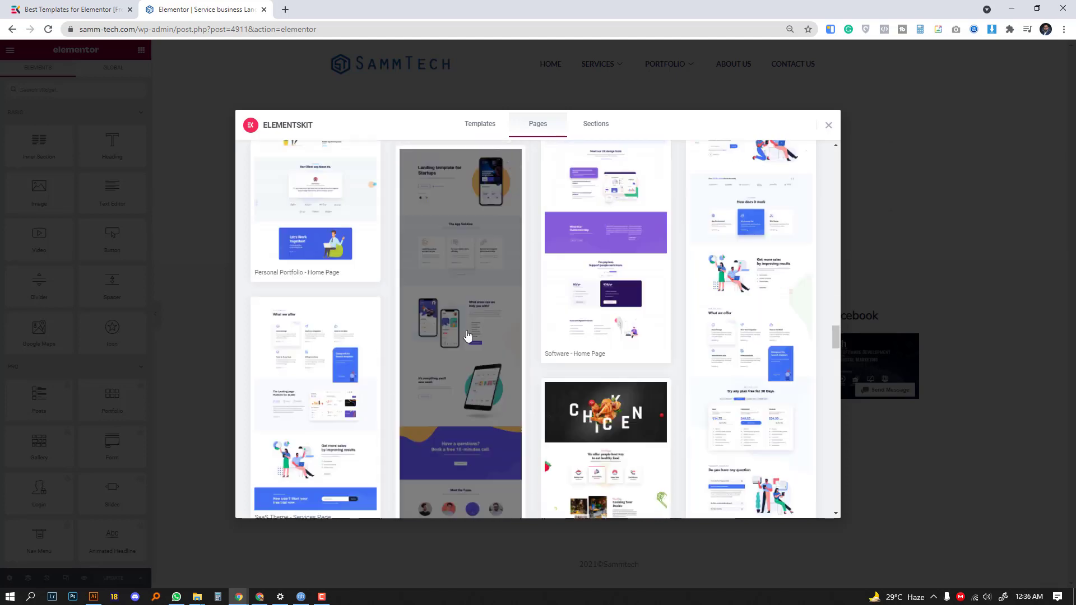
scroll(588, 294, "down", 5)
scroll(505, 311, "down", 4)
scroll(468, 315, "down", 3)
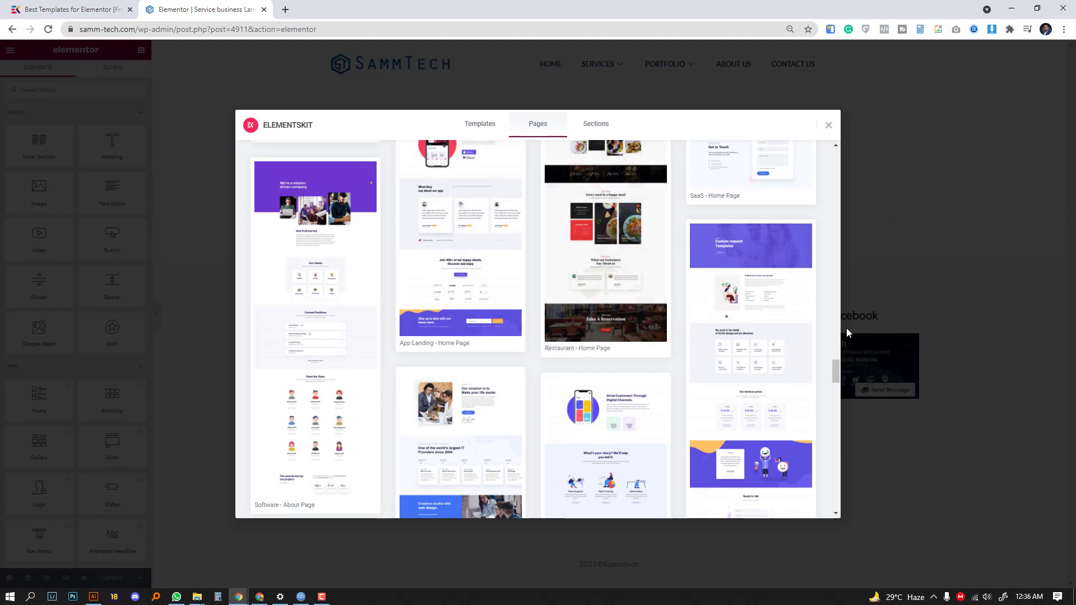
mouse_move(460, 244)
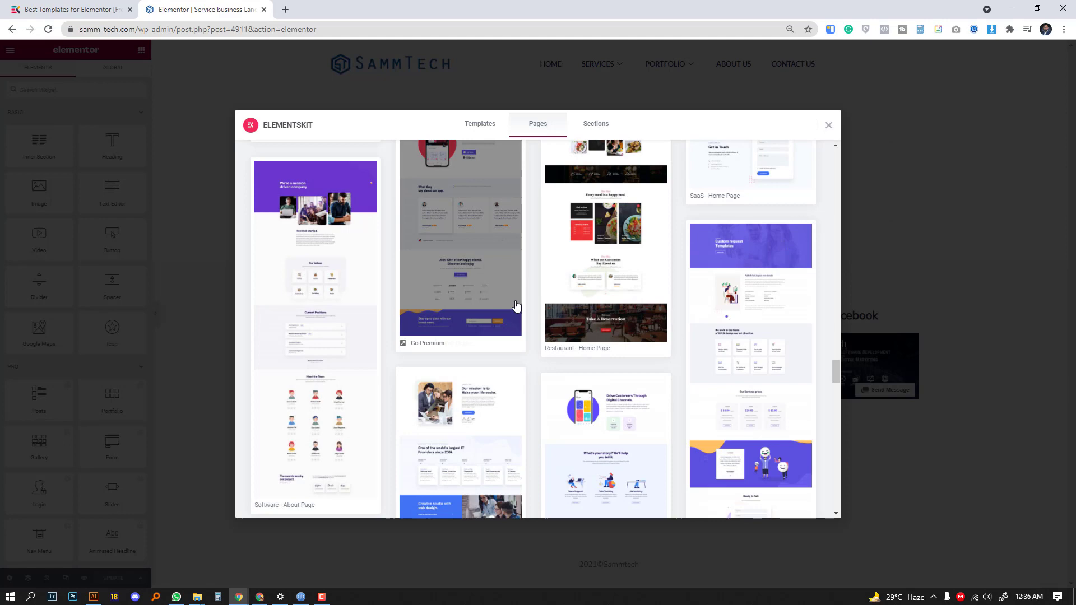
scroll(472, 323, "down", 2)
scroll(454, 320, "down", 2)
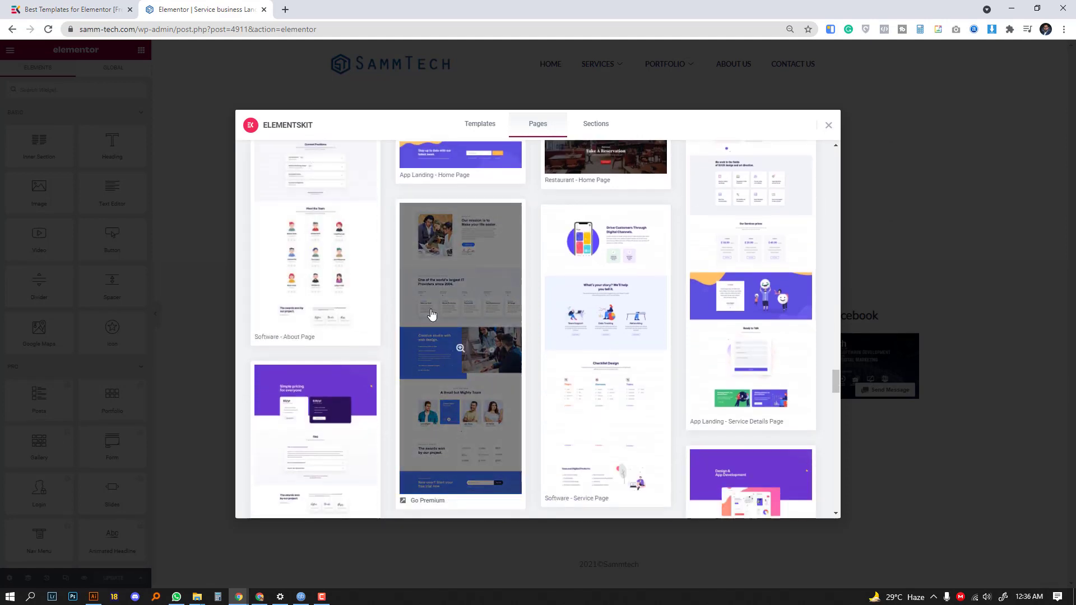
scroll(763, 339, "up", 10)
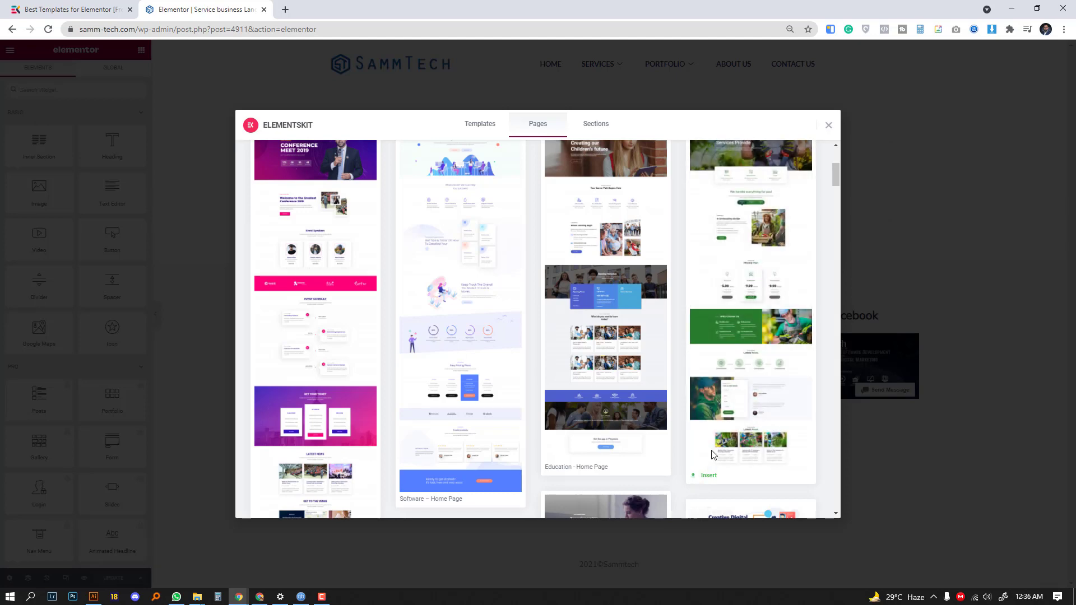
scroll(784, 308, "up", 1)
scroll(784, 308, "up", 5)
- Preview the 'Garden - Home Page' template from the ElementsKit Pages library
left_click(763, 339)
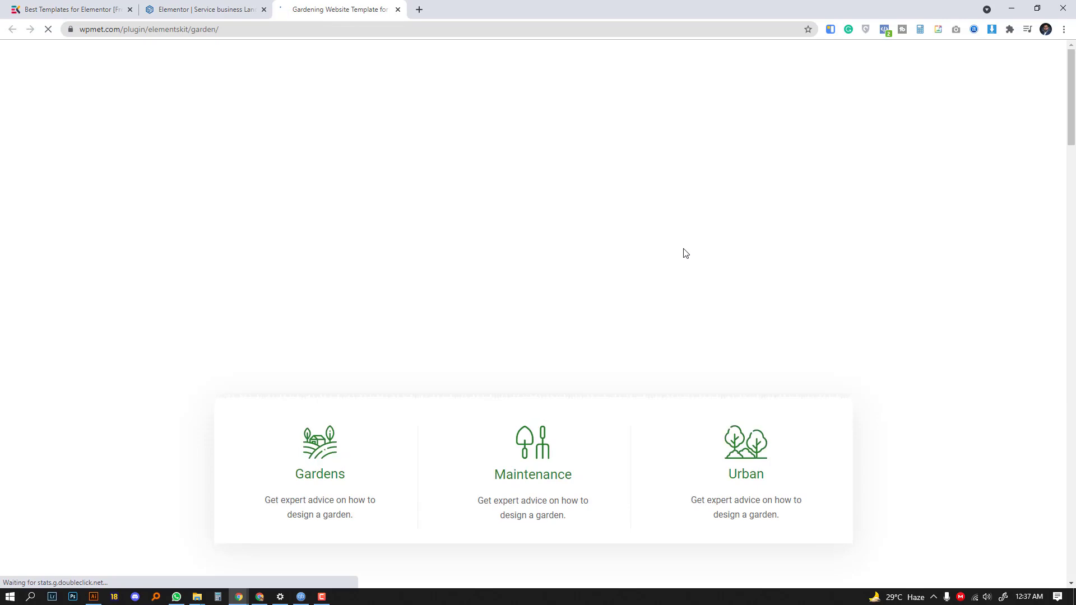
scroll(684, 251, "down", 2)
scroll(686, 275, "down", 3)
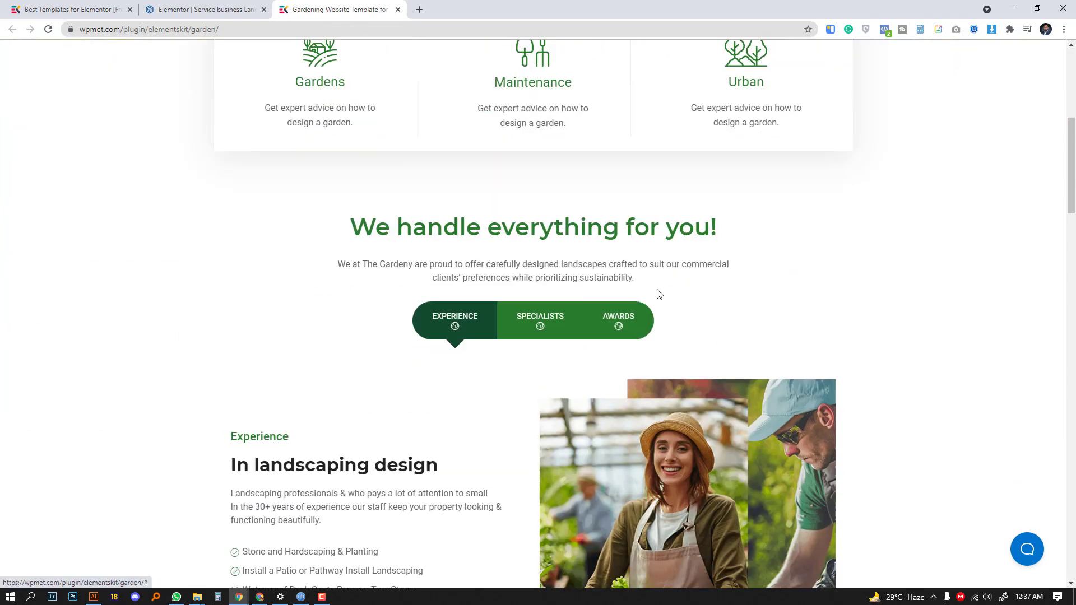
scroll(421, 259, "up", 6)
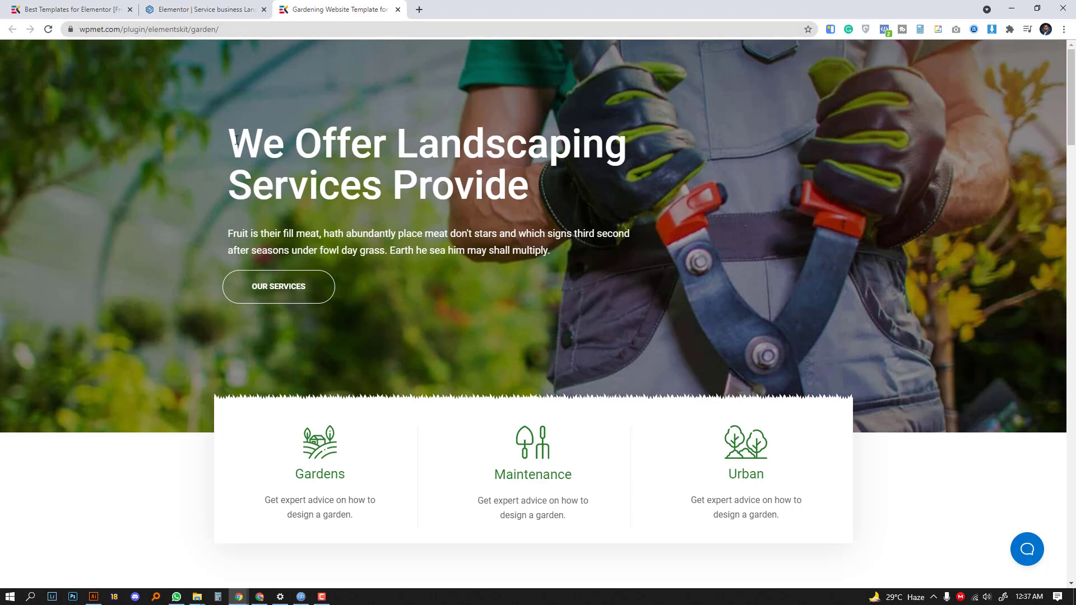
- Look over the Garden demo's hero text on wpmet.com, then return to the Elementor editor
left_click_drag(228, 143, 497, 188)
double_click(437, 235)
left_click_drag(260, 233, 472, 234)
scroll(298, 286, "down", 1)
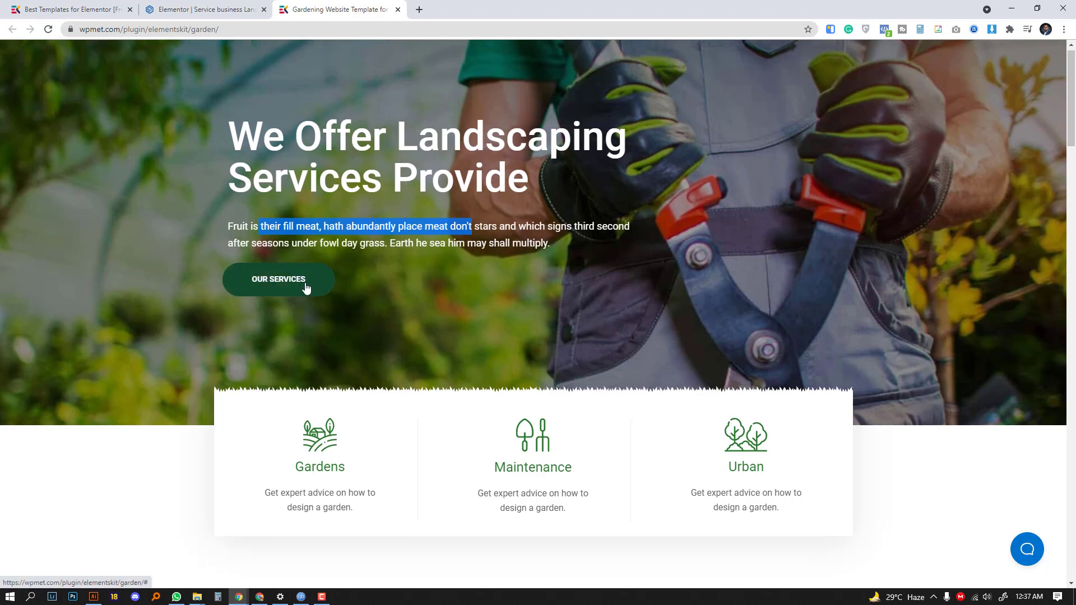
scroll(555, 330, "down", 2)
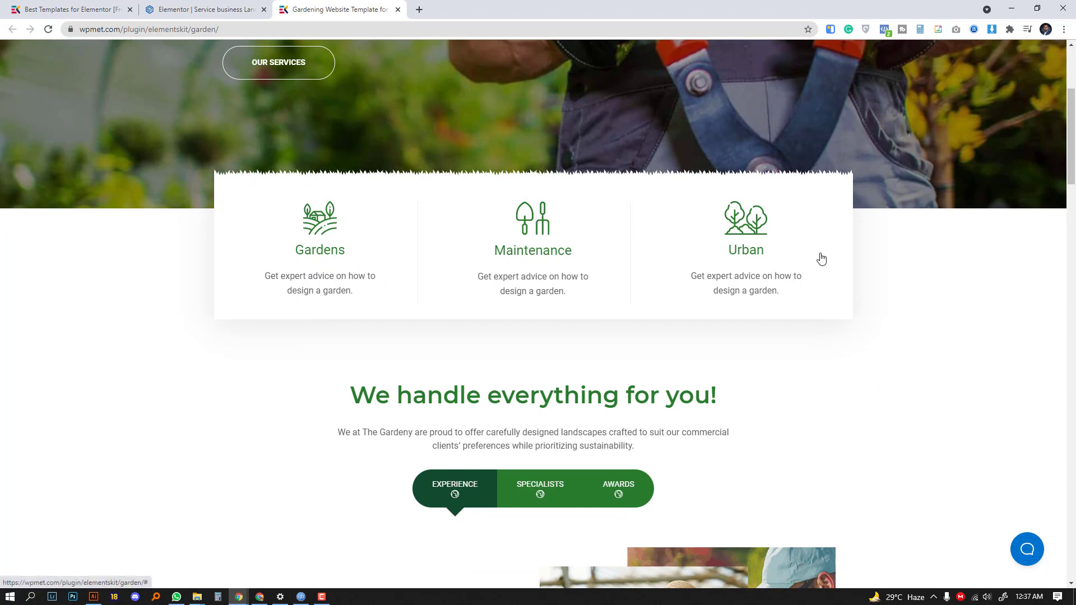
scroll(824, 259, "down", 3)
mouse_move(618, 264)
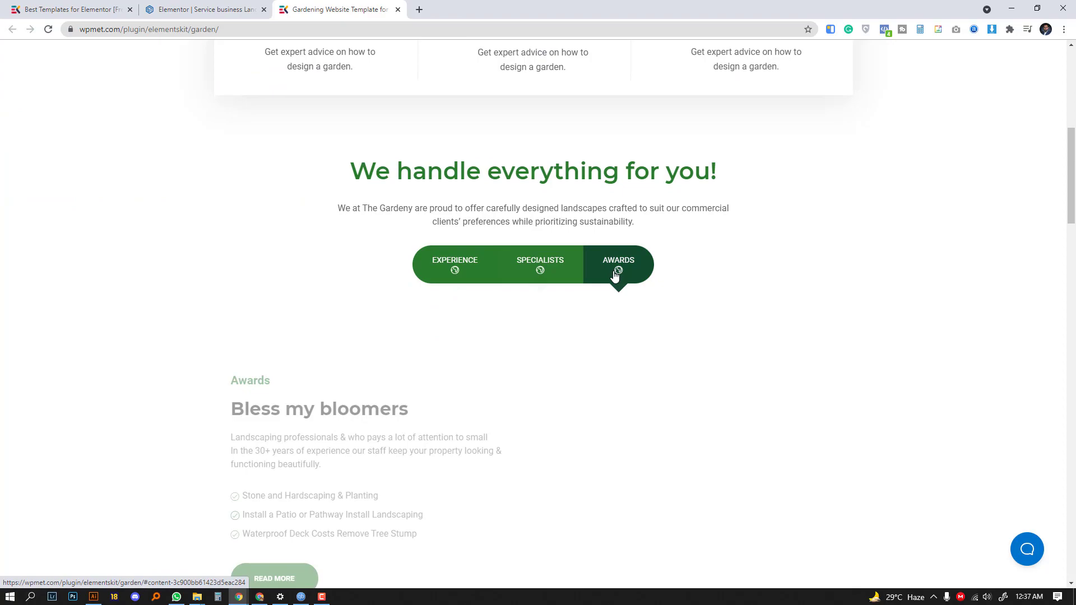
scroll(572, 280, "down", 3)
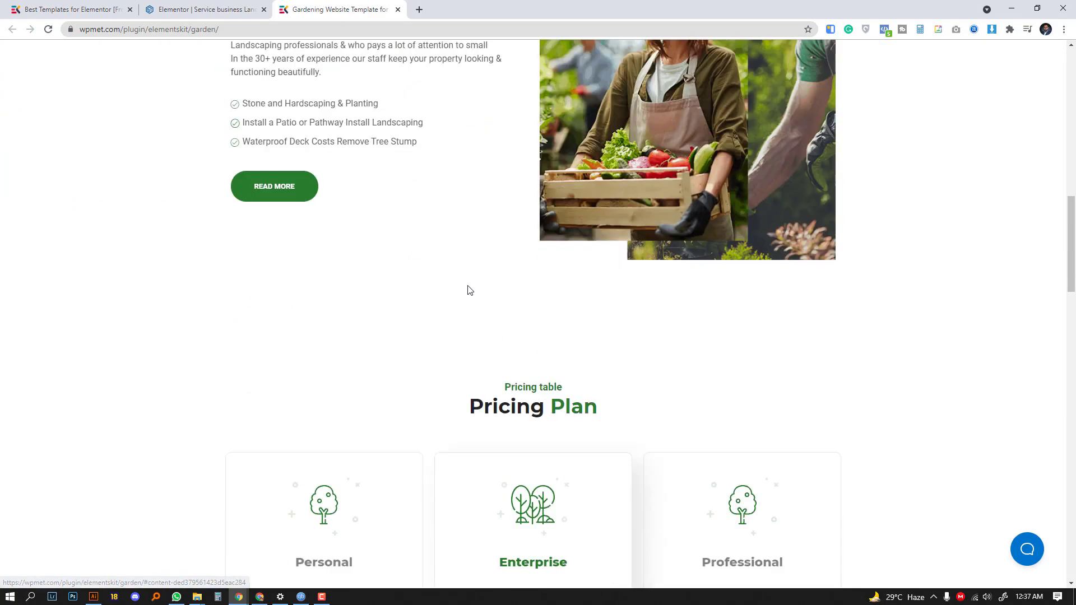
scroll(471, 286, "down", 3)
scroll(963, 345, "down", 5)
scroll(956, 344, "down", 5)
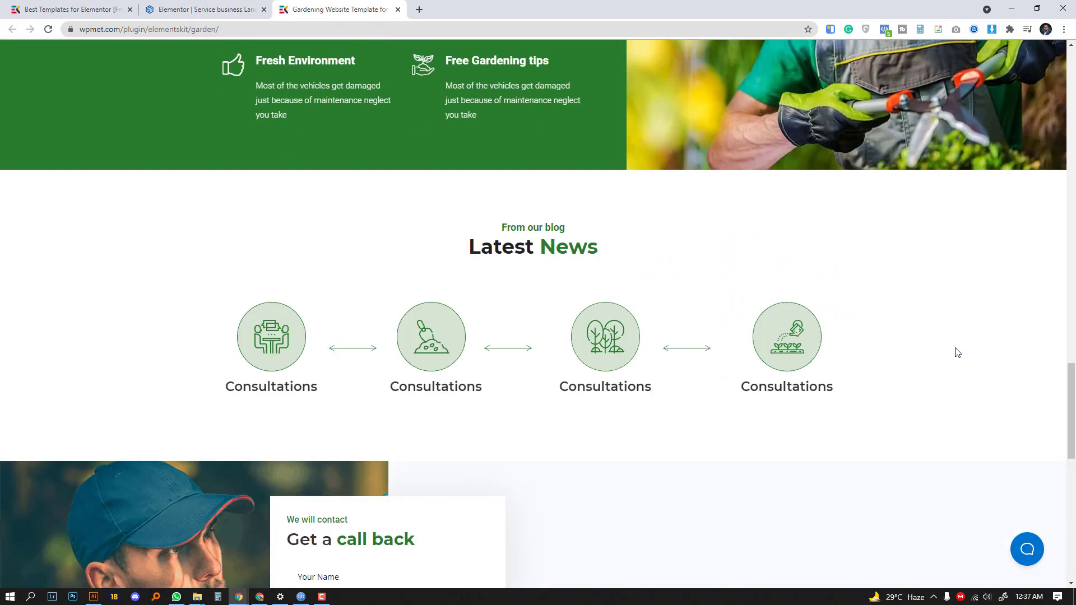
scroll(639, 303, "down", 2)
scroll(497, 198, "down", 1)
left_click(206, 9)
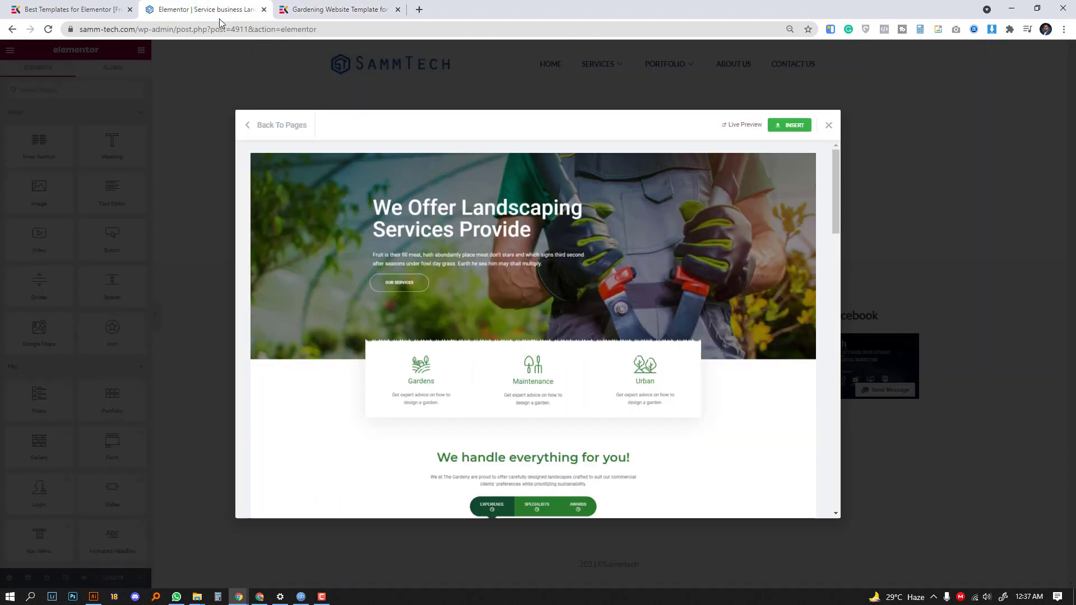
- Insert the Garden template into the page from its ElementsKit preview
left_click(792, 126)
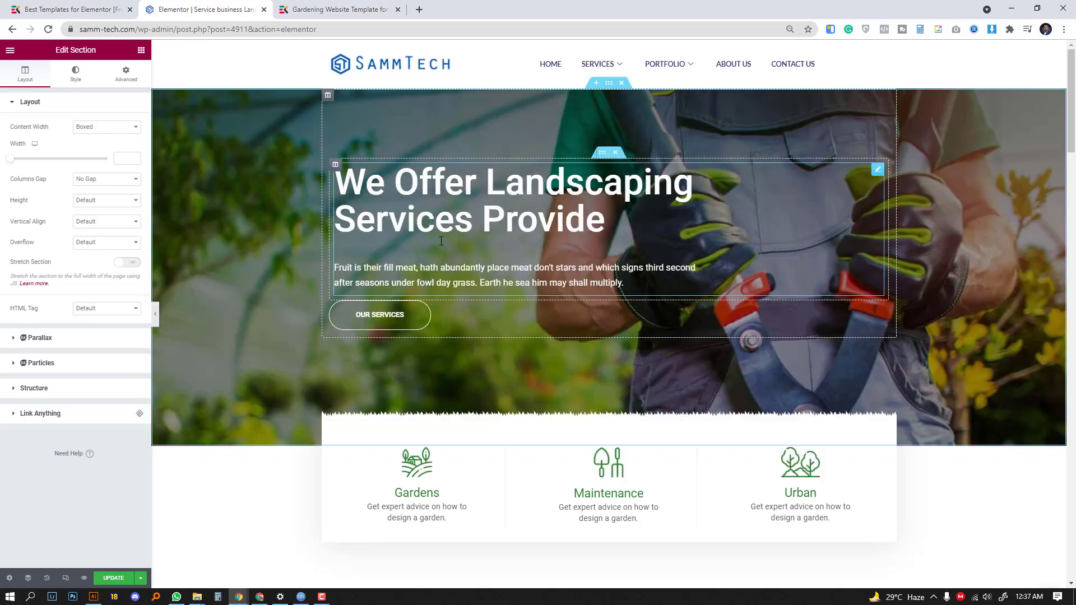
- Review the inserted gardening layout on the canvas and select the hero heading
left_click(156, 314)
scroll(646, 233, "down", 5)
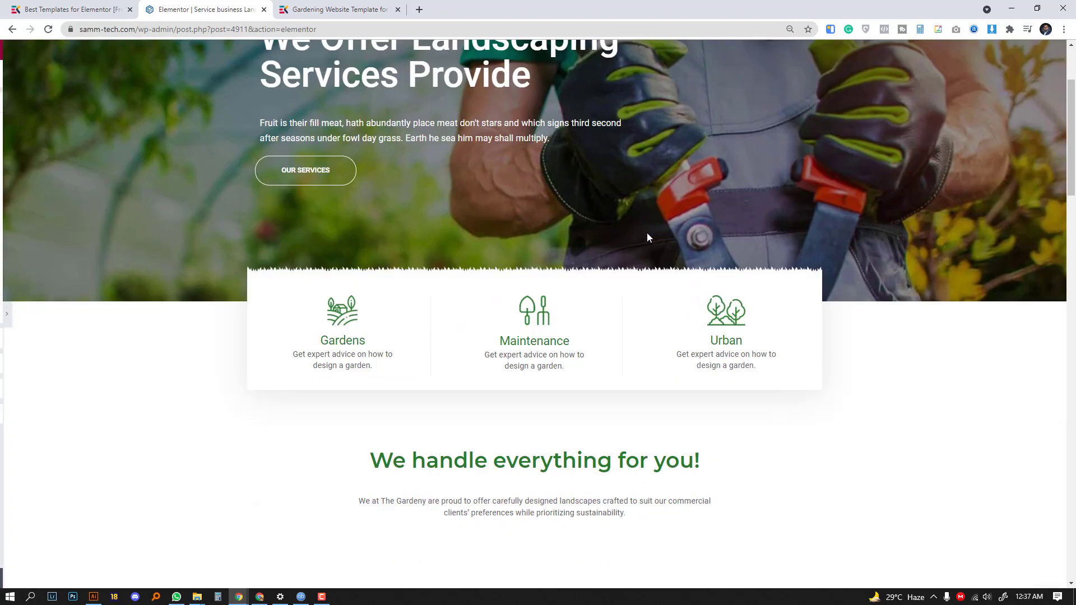
scroll(646, 233, "down", 5)
scroll(647, 244, "down", 4)
scroll(881, 353, "down", 3)
scroll(882, 353, "down", 5)
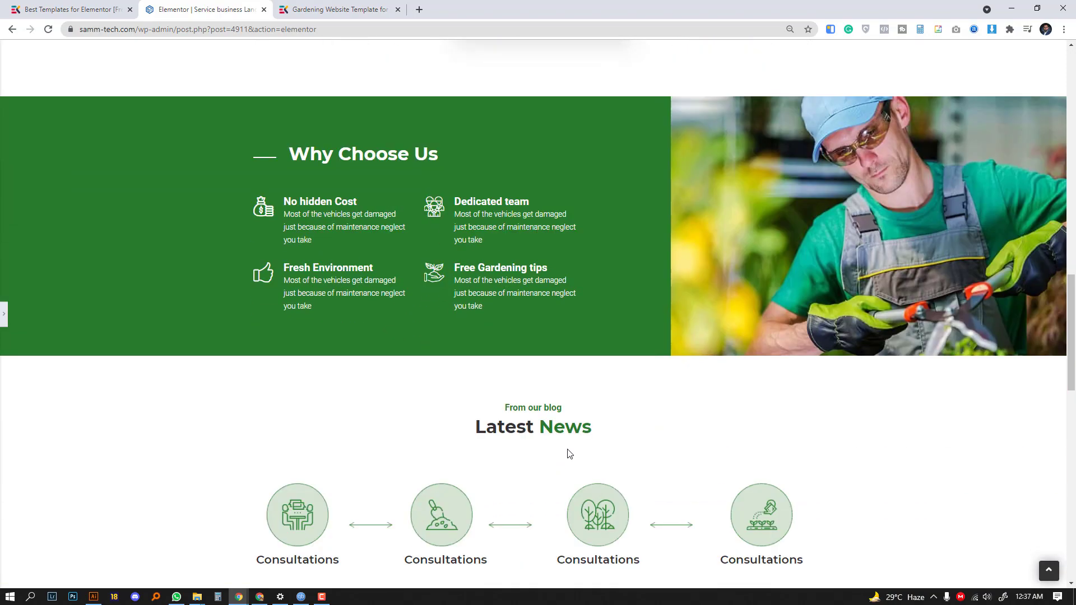
scroll(881, 421, "down", 5)
scroll(815, 428, "down", 5)
scroll(814, 428, "down", 5)
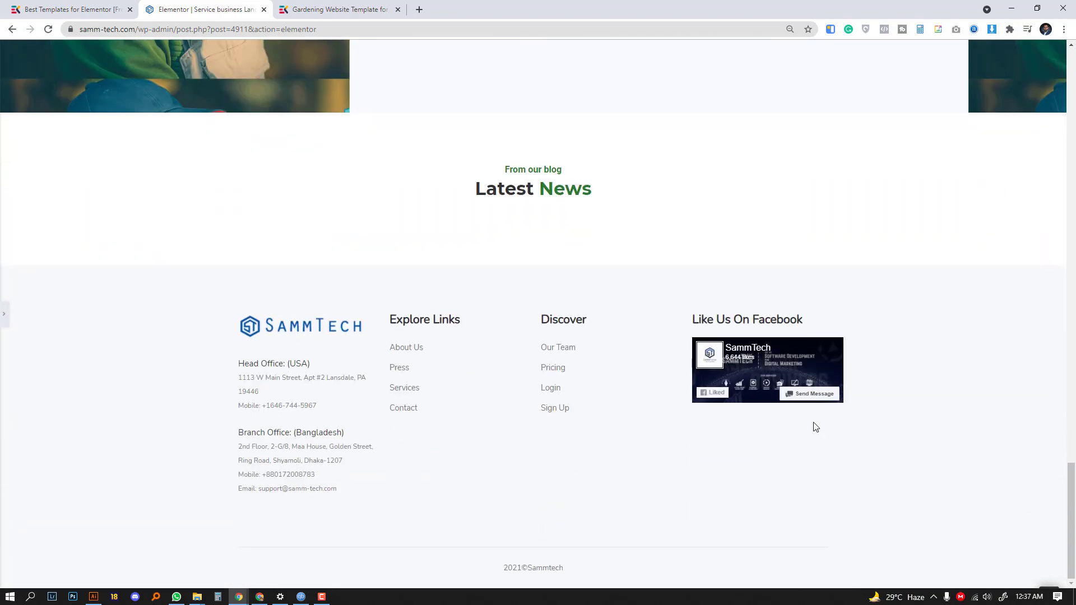
scroll(572, 387, "up", 5)
scroll(466, 360, "up", 3)
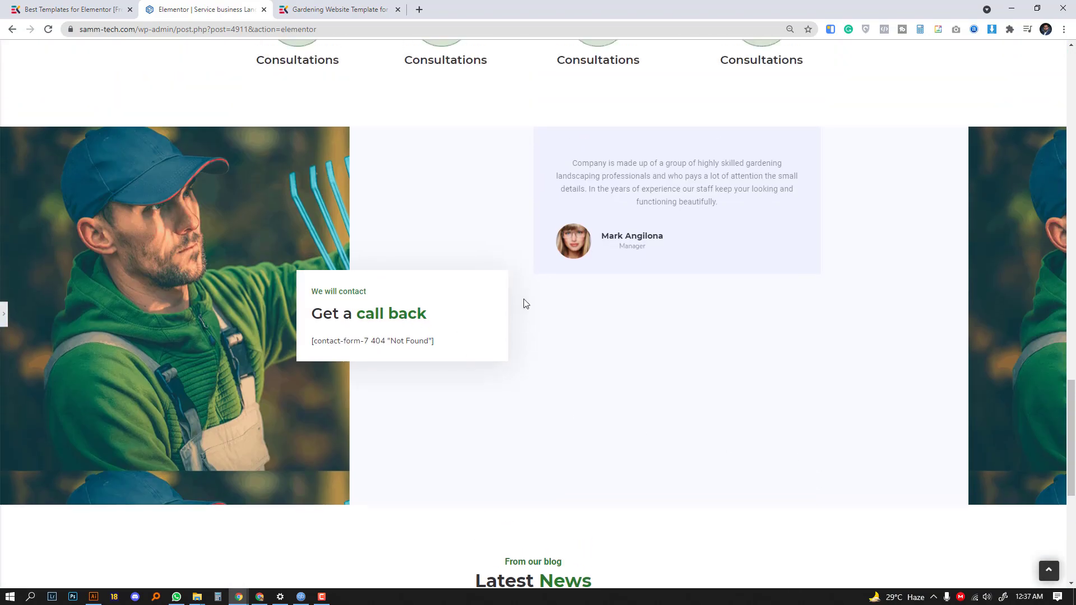
scroll(526, 303, "up", 3)
left_click(4, 324)
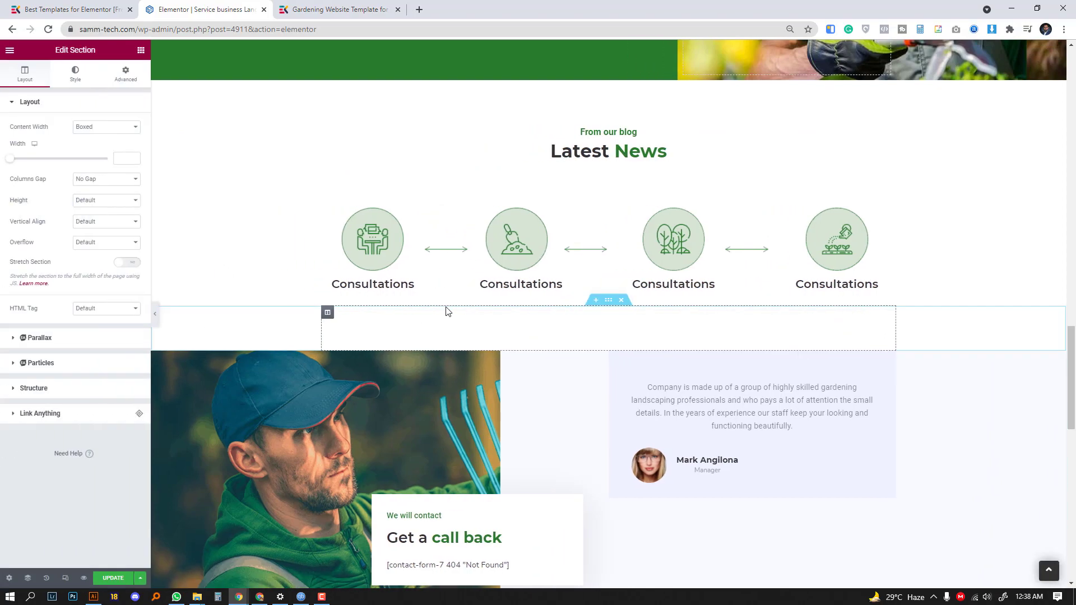
scroll(447, 312, "up", 5)
scroll(420, 315, "up", 4)
scroll(416, 323, "up", 2)
scroll(414, 326, "up", 5)
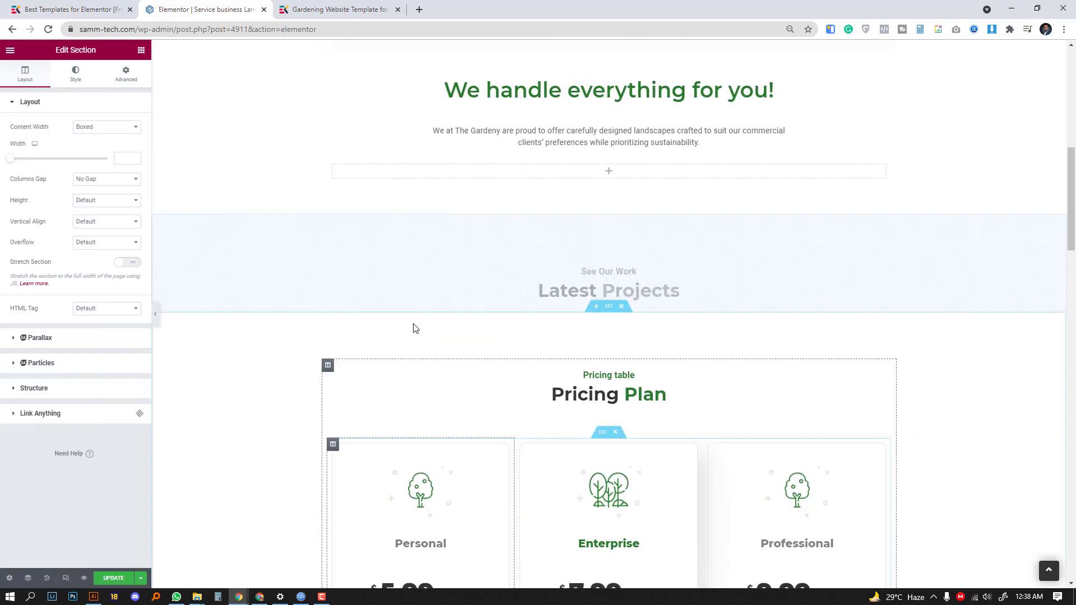
scroll(413, 328, "up", 5)
scroll(413, 328, "up", 3)
left_click(403, 205)
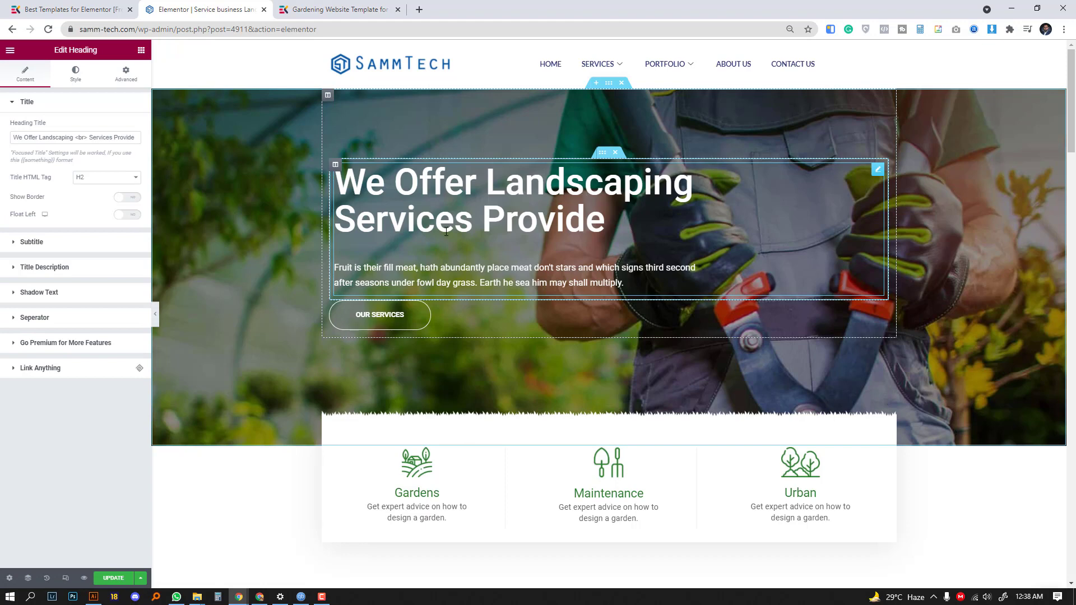
- Edit the line break in 'We Offer Landscaping Services Provide', then clear the heading text
double_click(76, 138)
left_click(77, 138)
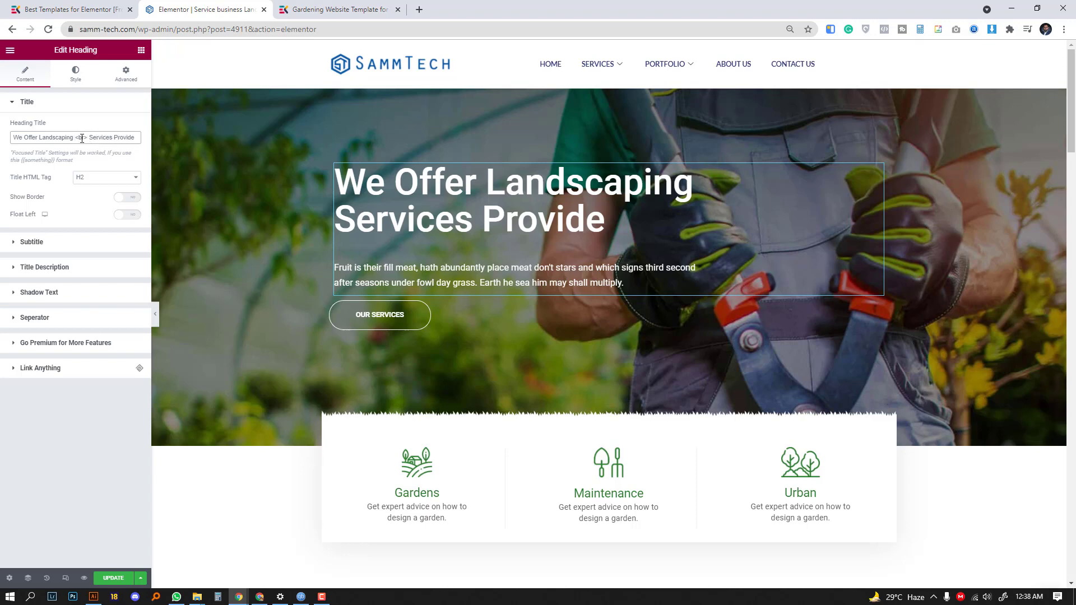
left_click_drag(76, 137, 91, 138)
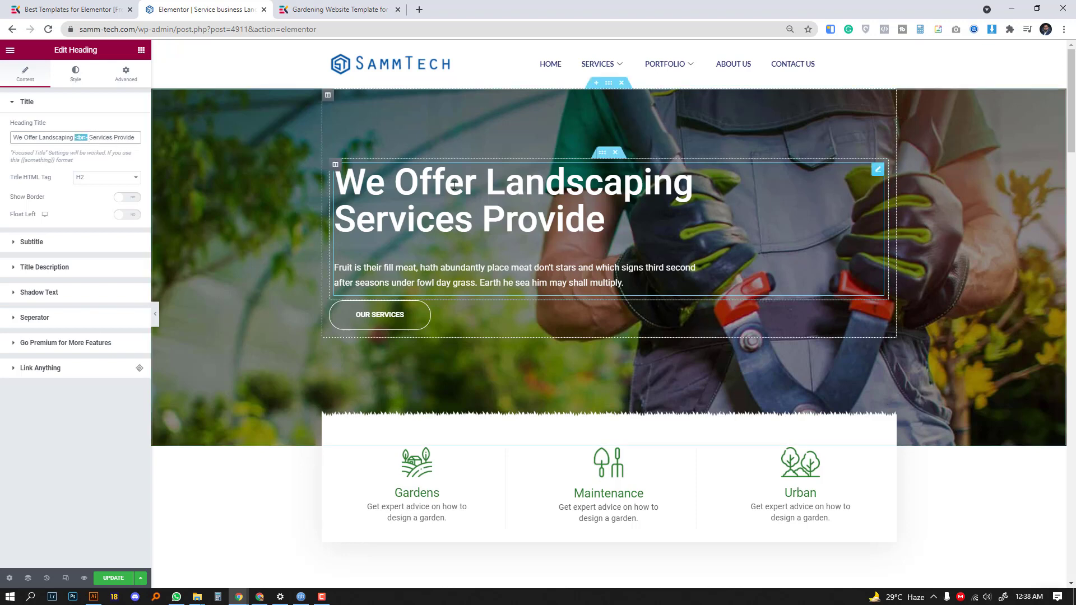
key("BackSpace")
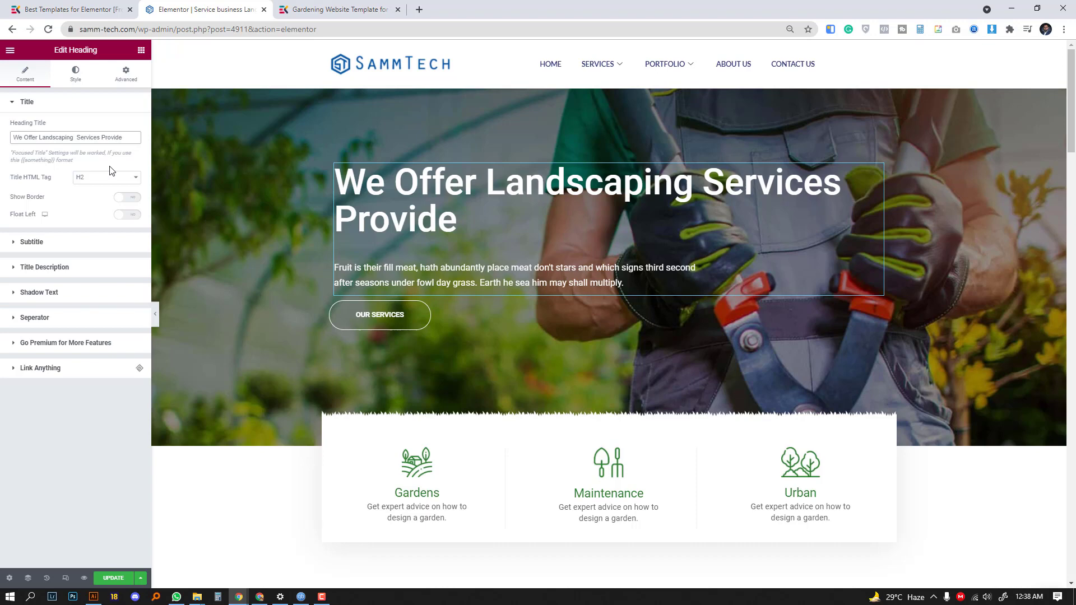
type("parasite")
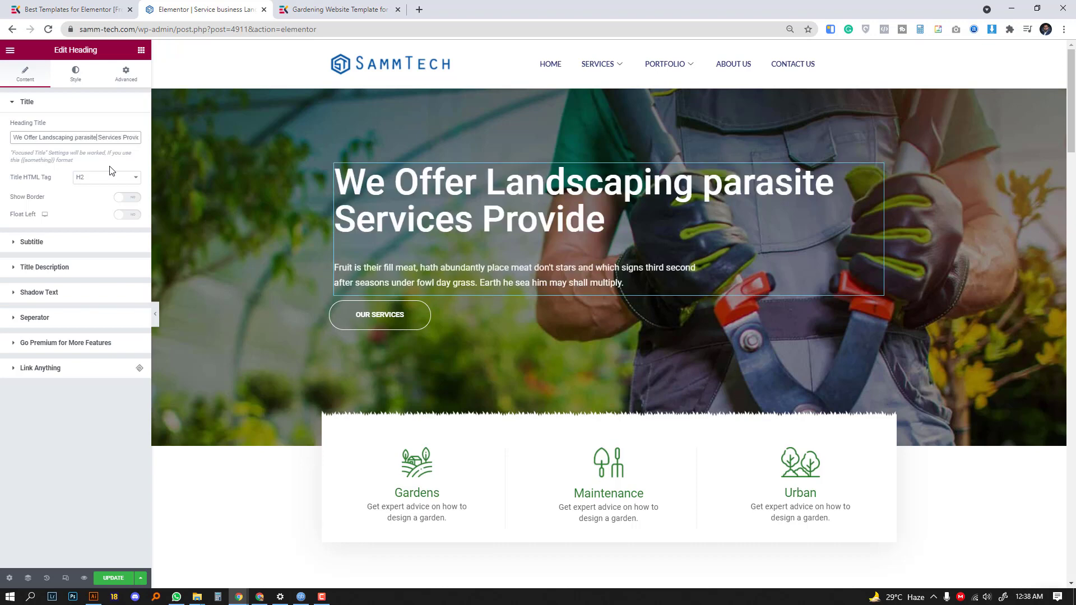
key("ctrl+z")
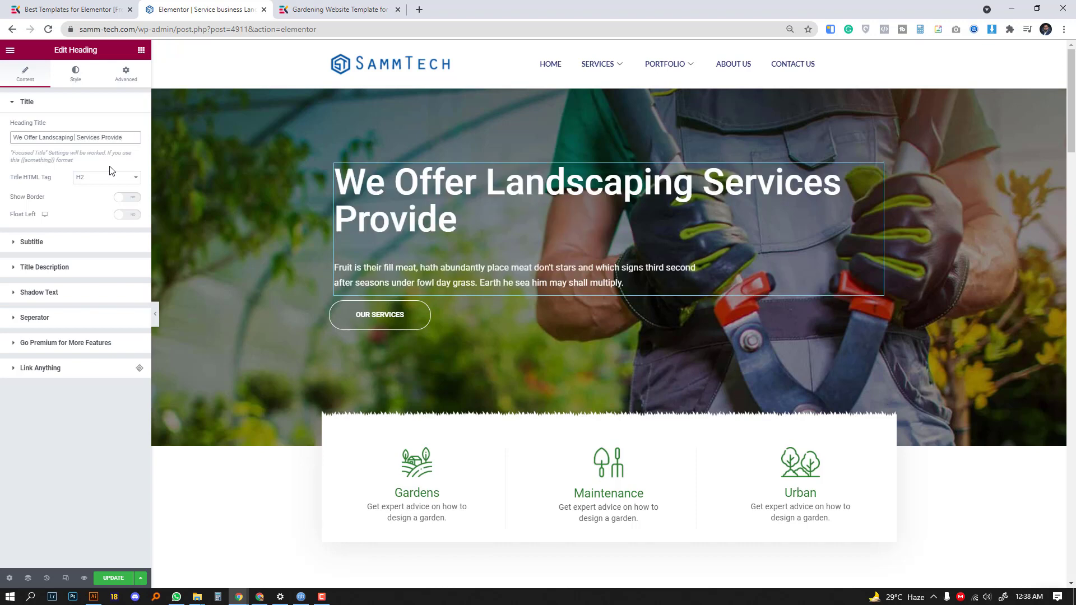
type("<br>")
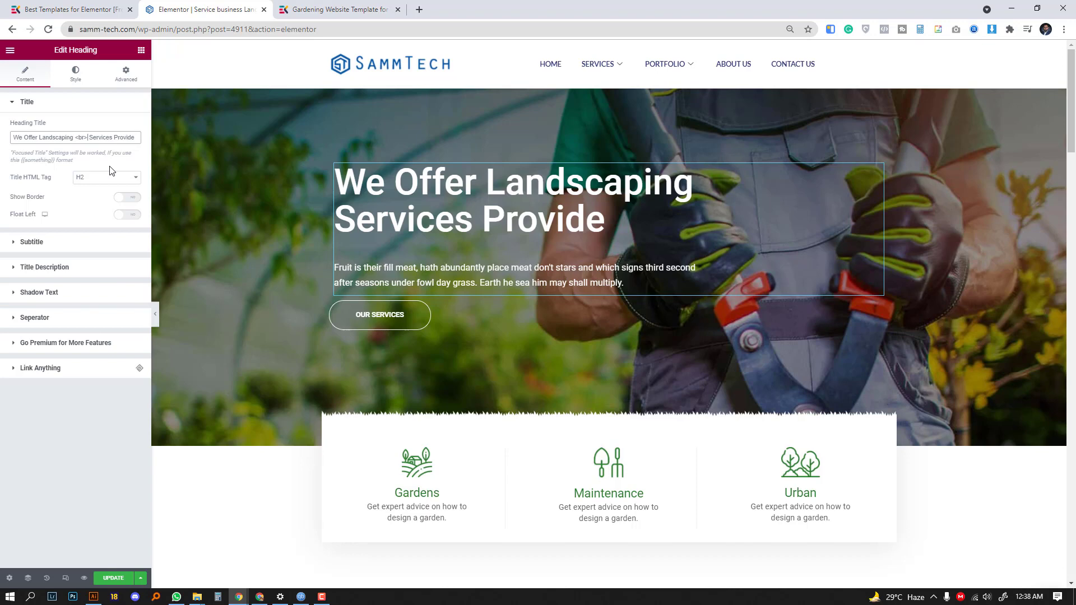
key("ctrl+a")
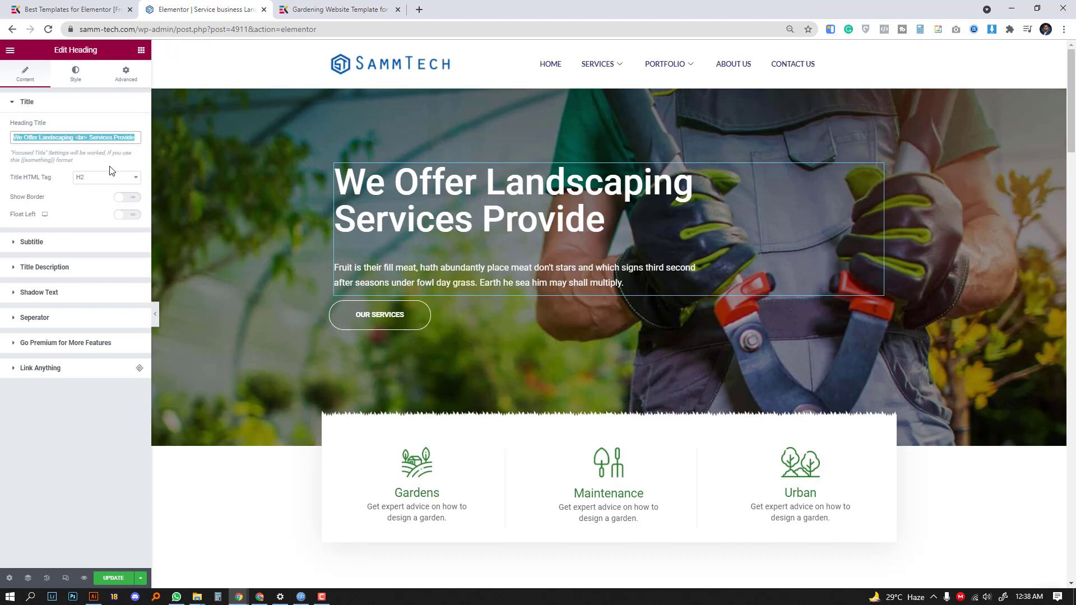
key("BackSpace")
type("Start Your ")
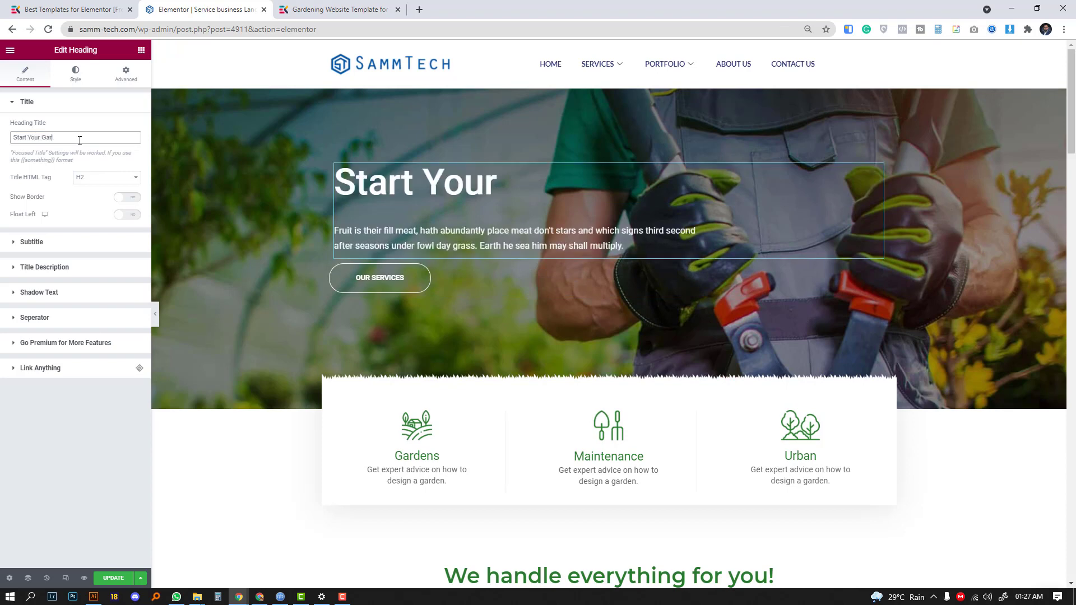
type("Gar")
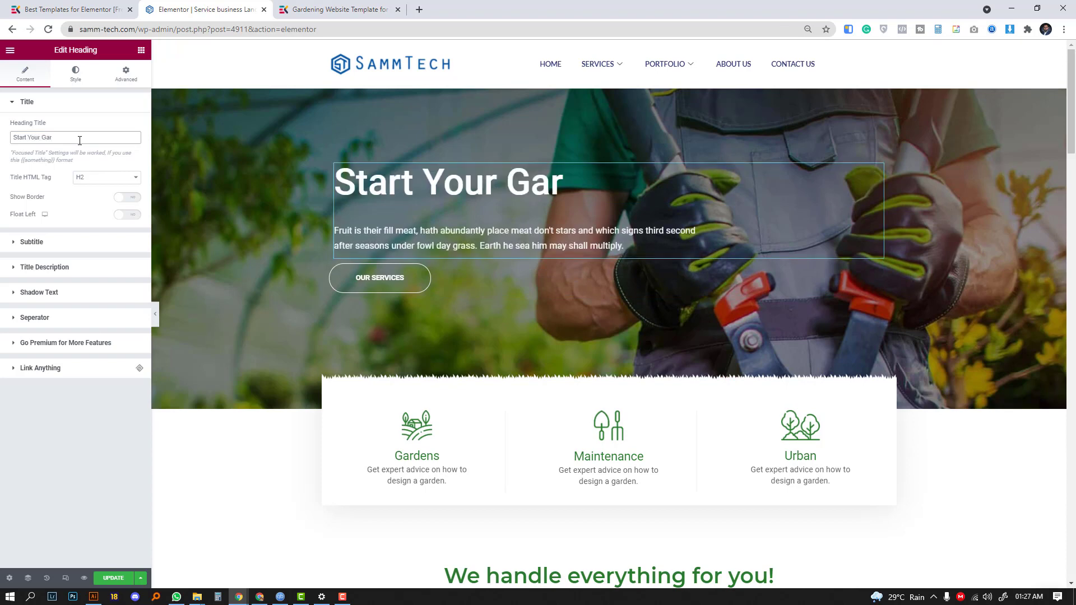
type("dening")
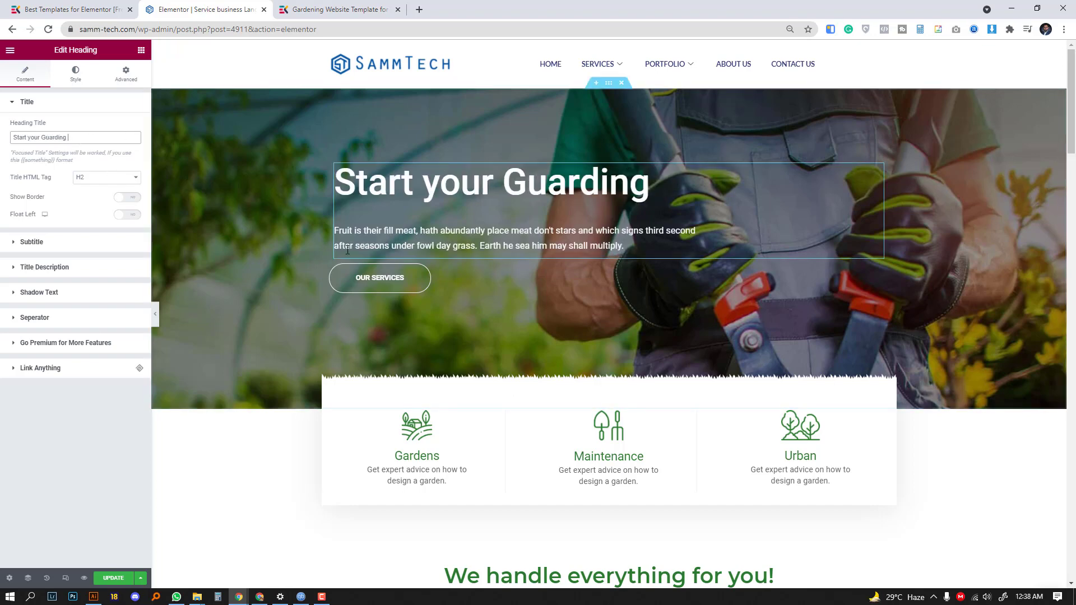
scroll(589, 294, "down", 2)
scroll(673, 294, "down", 1)
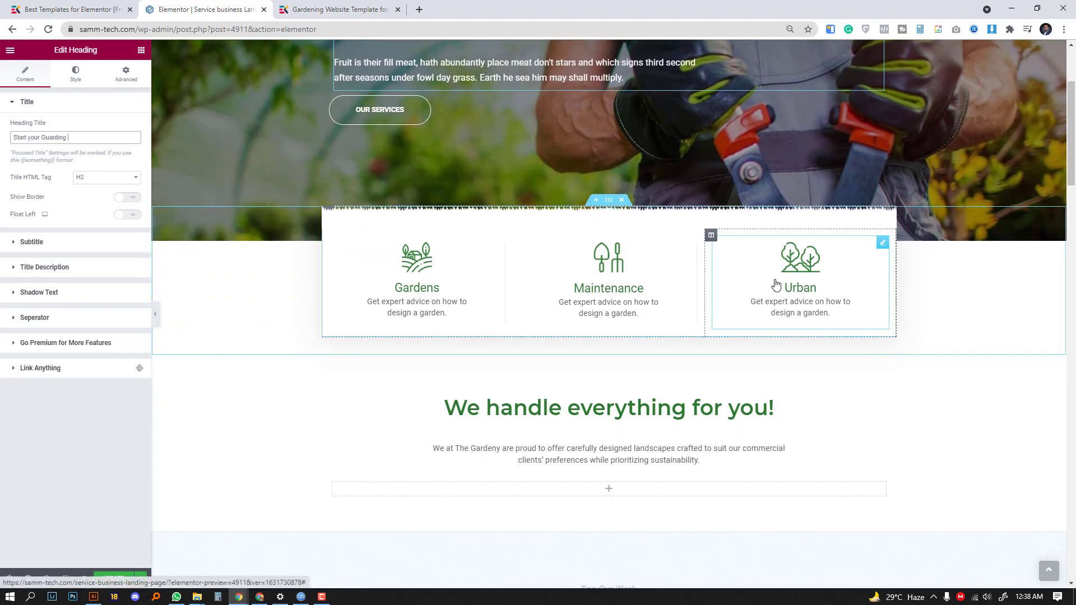
scroll(790, 286, "down", 2)
mouse_move(608, 407)
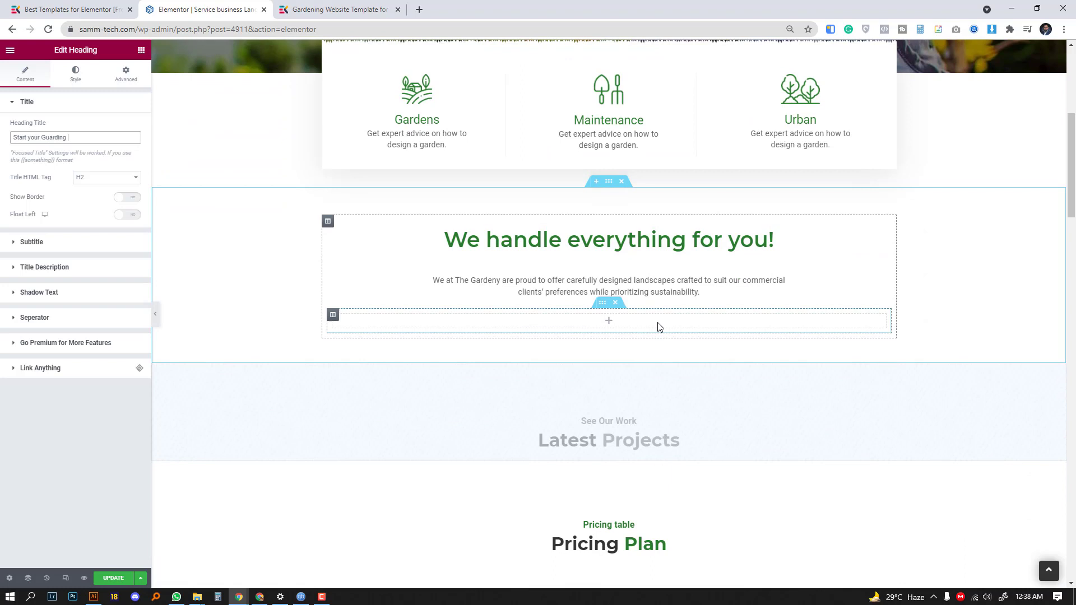
- Finish the heading as 'Start your Guarding' and select the empty column below 'We handle everything for you!'
left_click(530, 324)
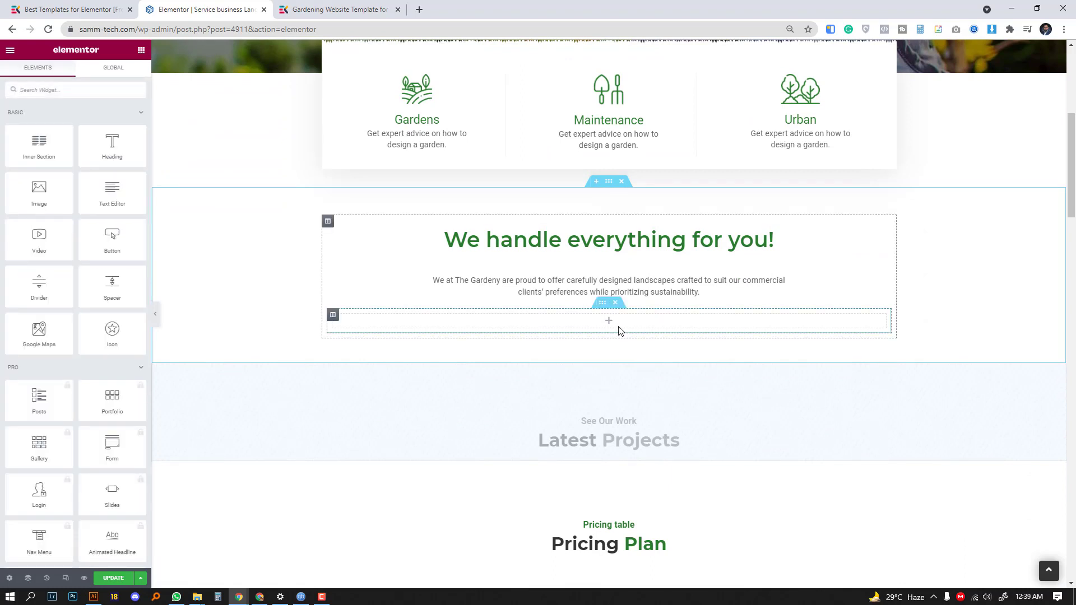
left_click(336, 10)
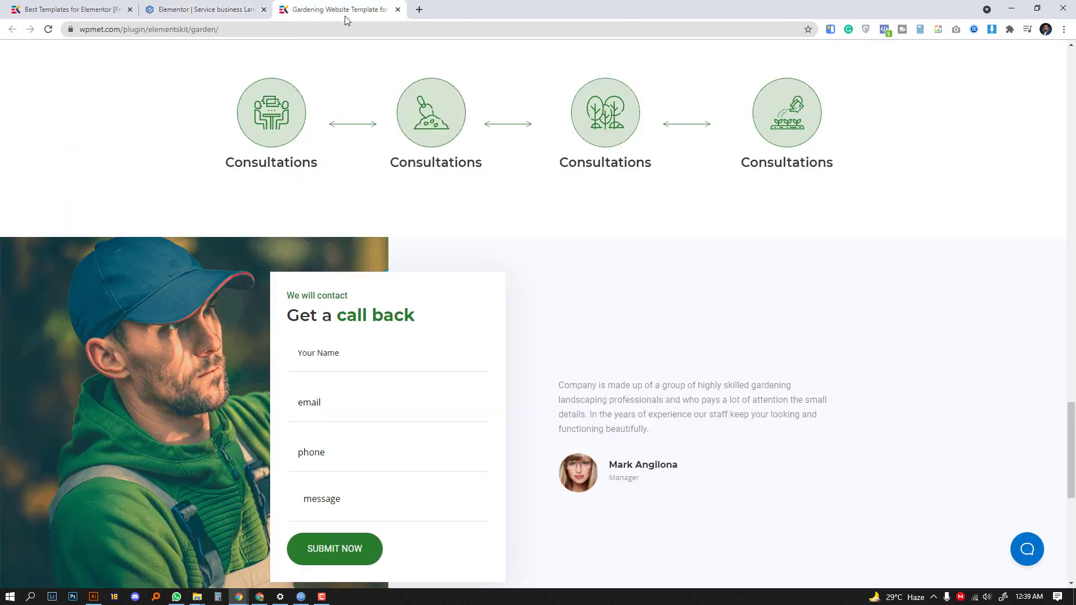
scroll(642, 300, "up", 1)
scroll(643, 300, "up", 10)
scroll(642, 300, "up", 5)
scroll(643, 300, "up", 3)
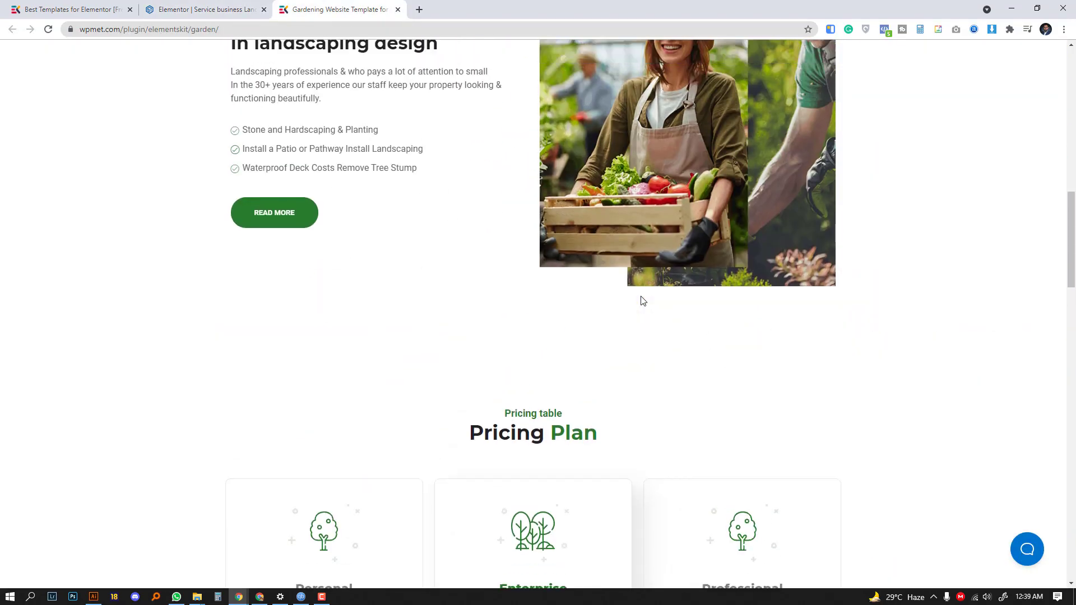
scroll(539, 387, "down", 2)
scroll(539, 387, "down", 1)
scroll(464, 363, "up", 5)
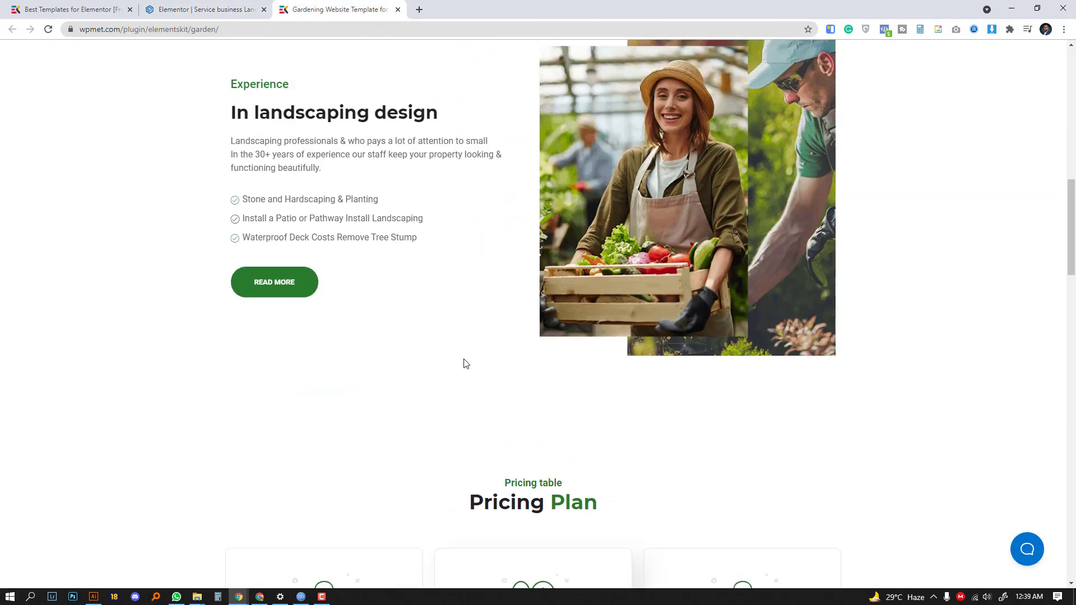
scroll(464, 364, "up", 5)
scroll(464, 363, "up", 3)
scroll(442, 345, "down", 2)
left_click(194, 9)
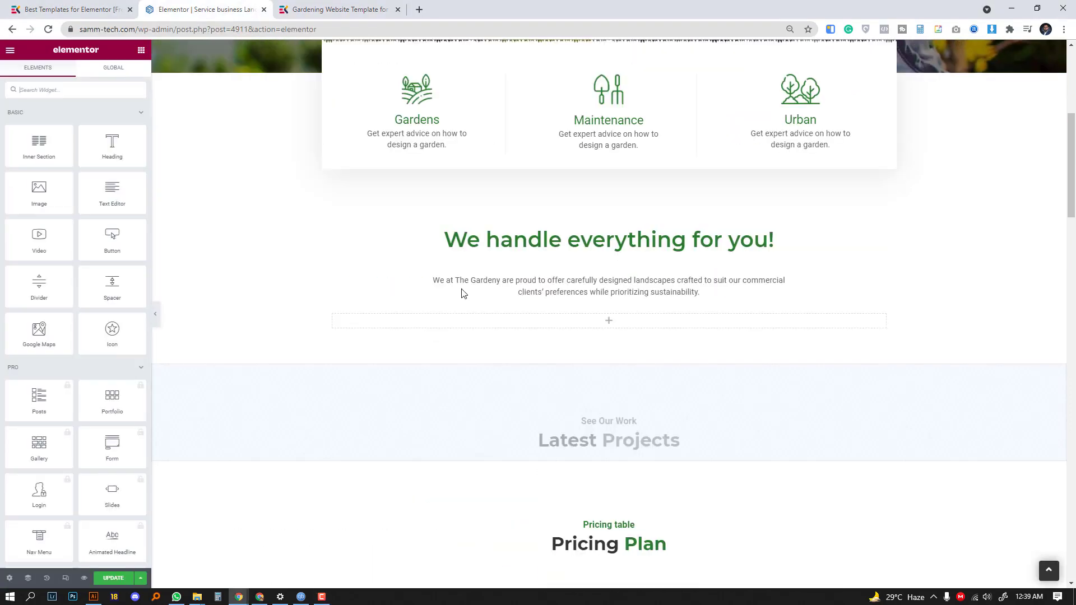
scroll(487, 344, "up", 1)
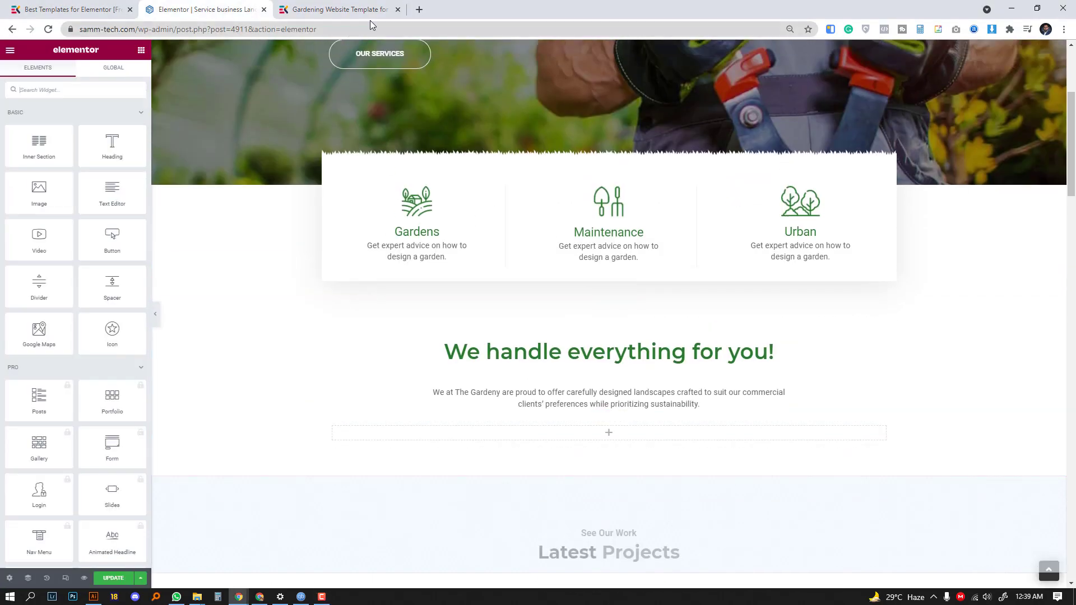
left_click(336, 10)
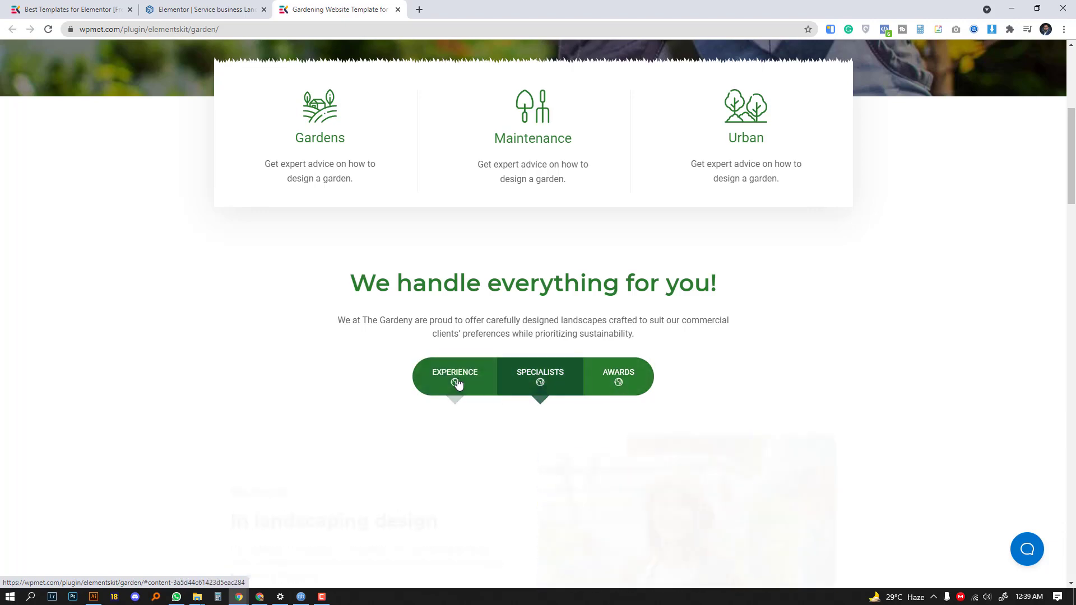
left_click(230, 15)
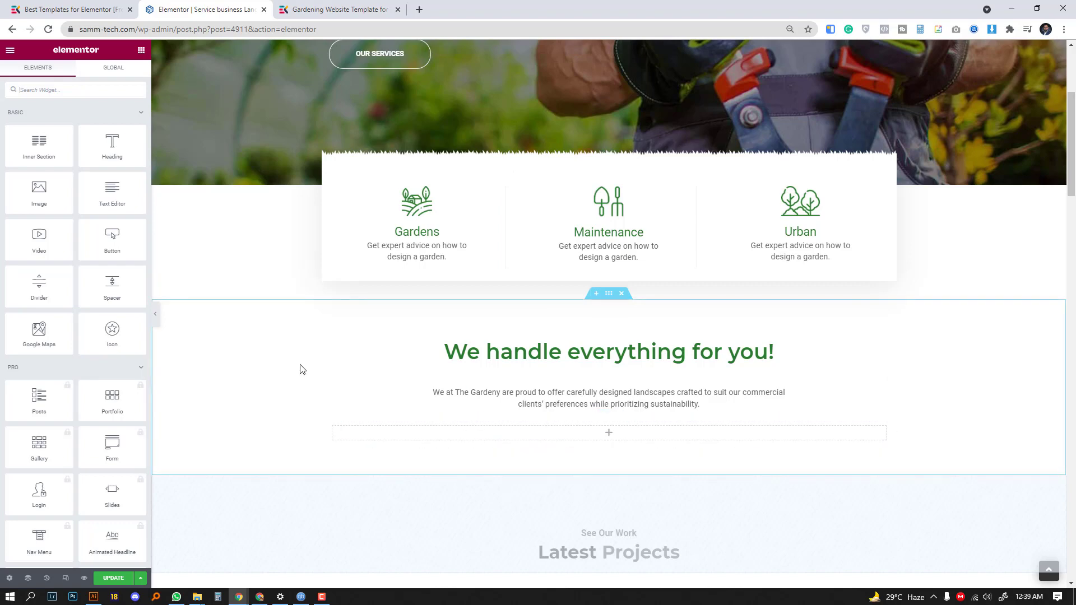
scroll(102, 389, "down", 3)
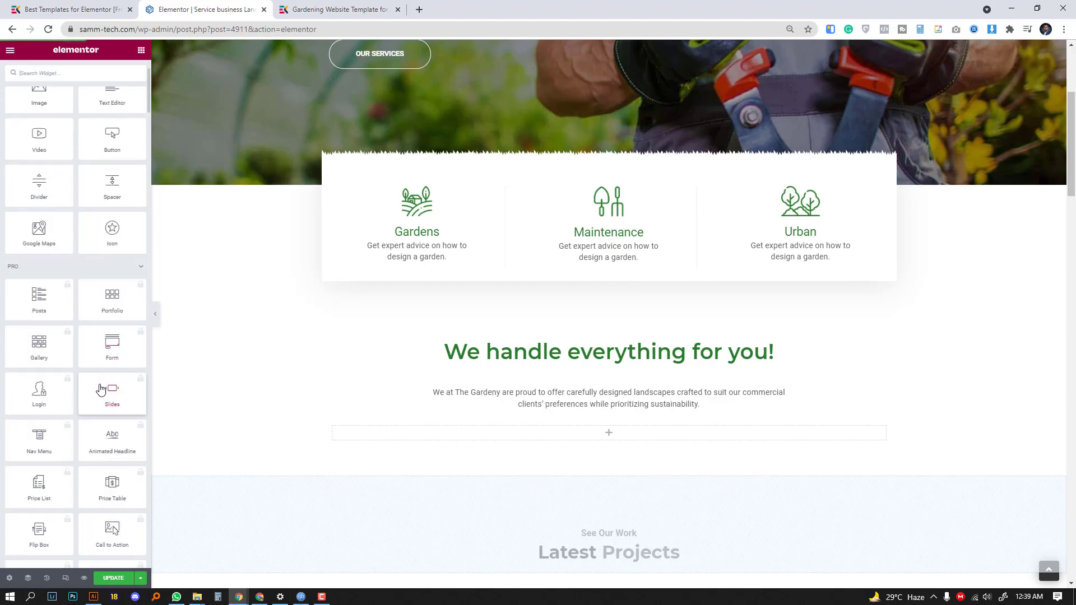
scroll(101, 390, "down", 3)
scroll(51, 396, "down", 3)
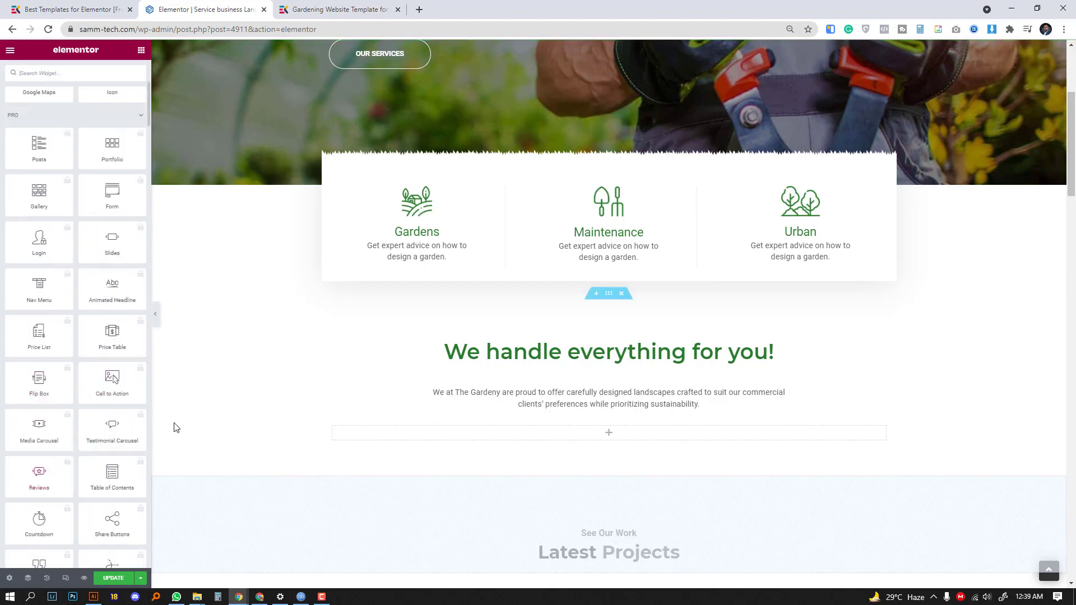
scroll(102, 396, "down", 3)
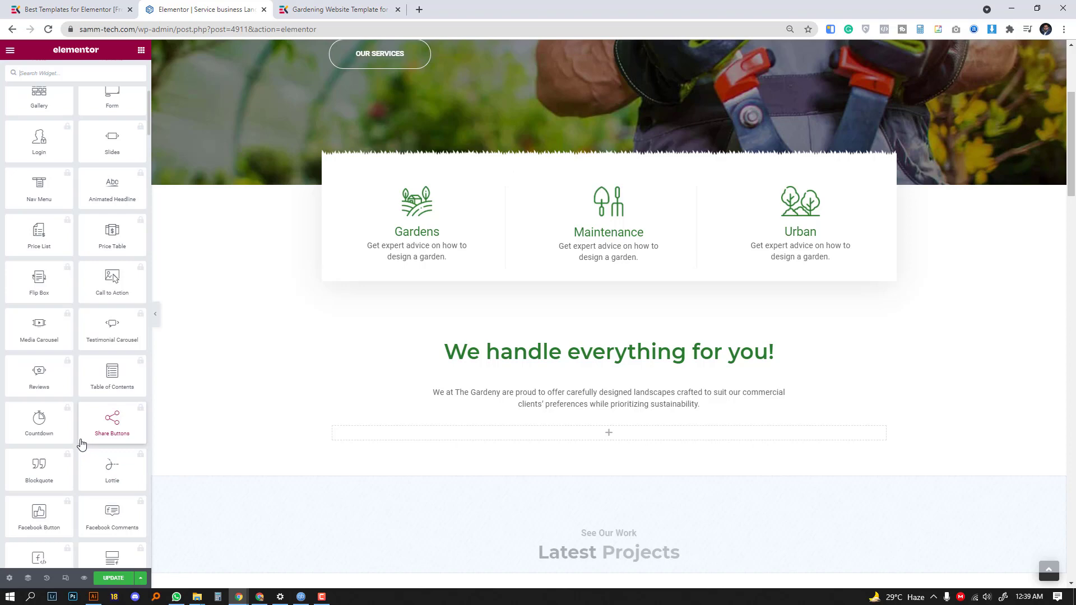
scroll(82, 444, "down", 2)
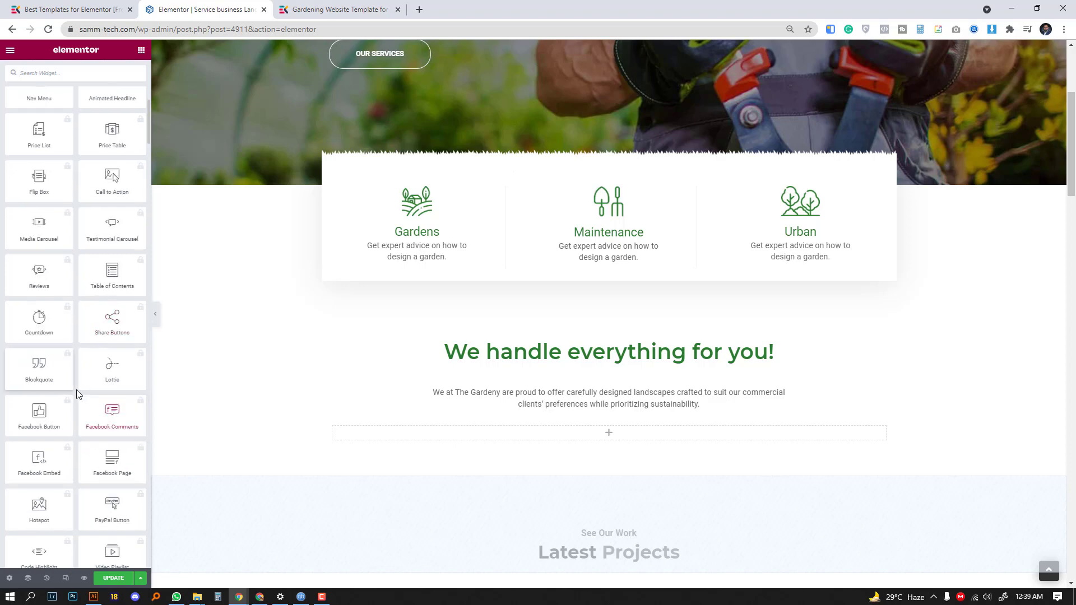
scroll(93, 421, "down", 2)
scroll(97, 404, "down", 2)
scroll(99, 402, "down", 3)
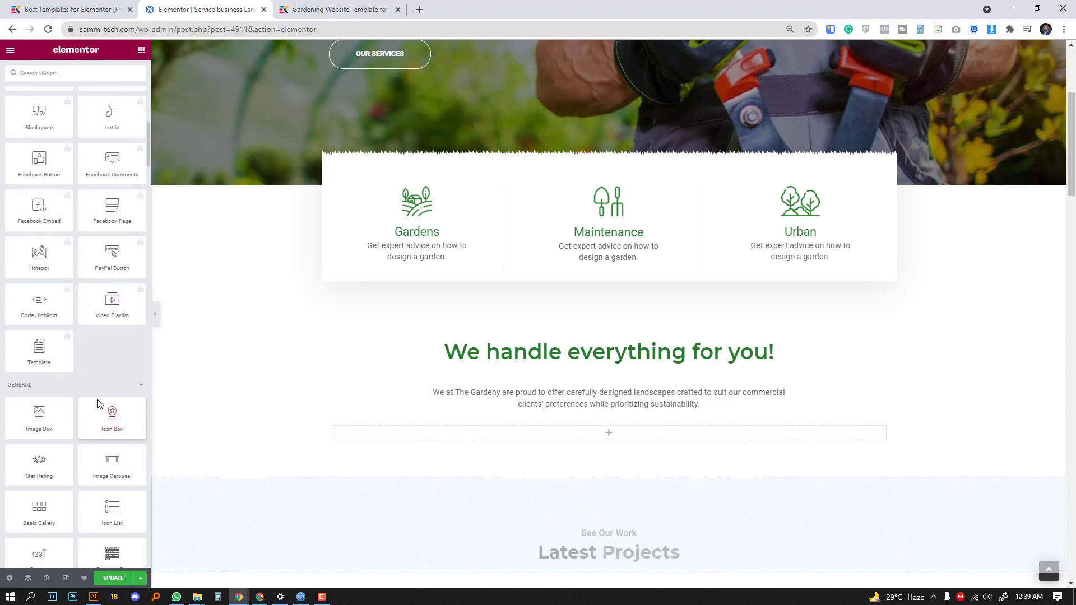
scroll(97, 404, "down", 3)
scroll(100, 410, "down", 3)
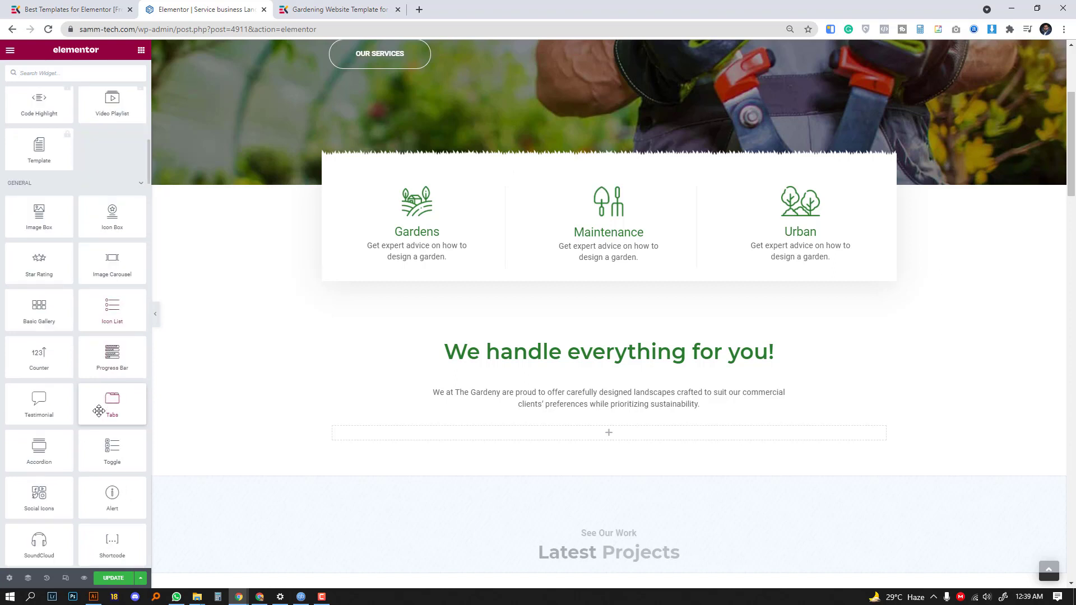
- Drop a Tabs widget with Tab #1 and Tab #2 under the 'We handle everything for you!' paragraph
left_click_drag(112, 404, 559, 434)
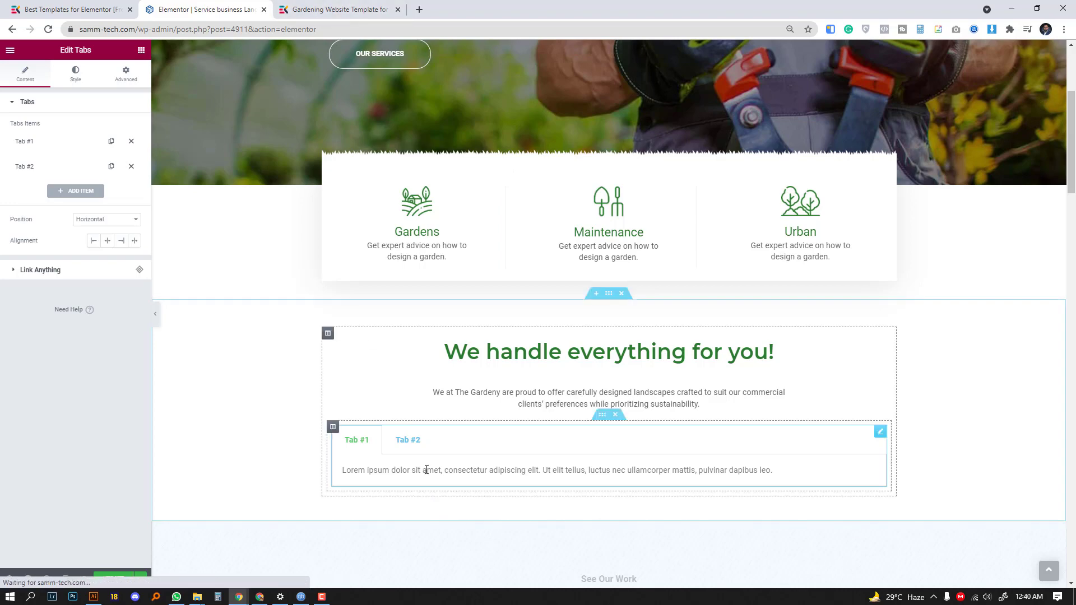
left_click(332, 9)
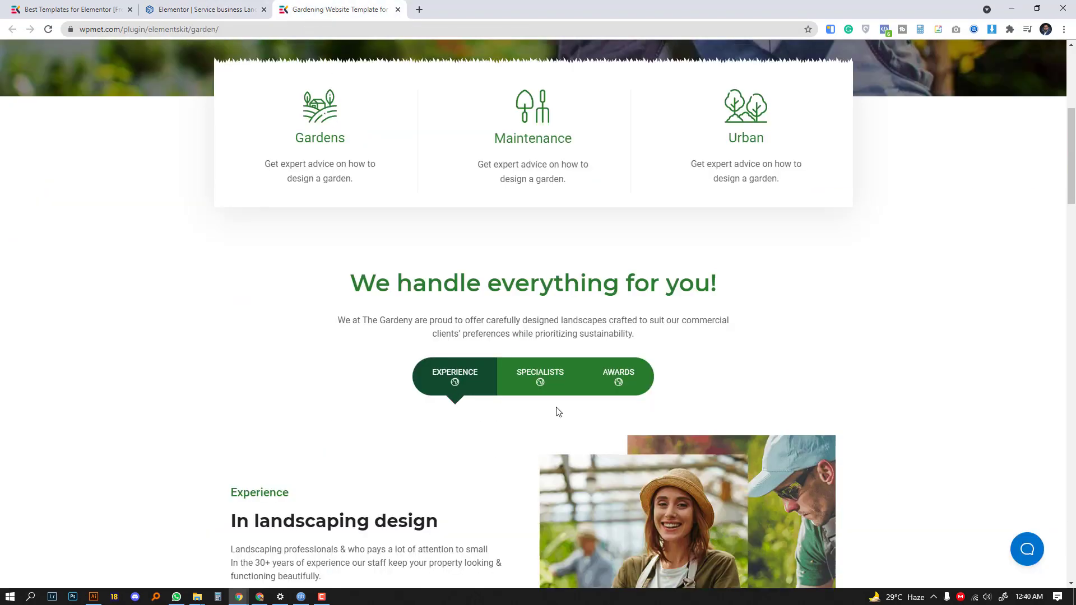
scroll(555, 412, "down", 3)
left_click(207, 10)
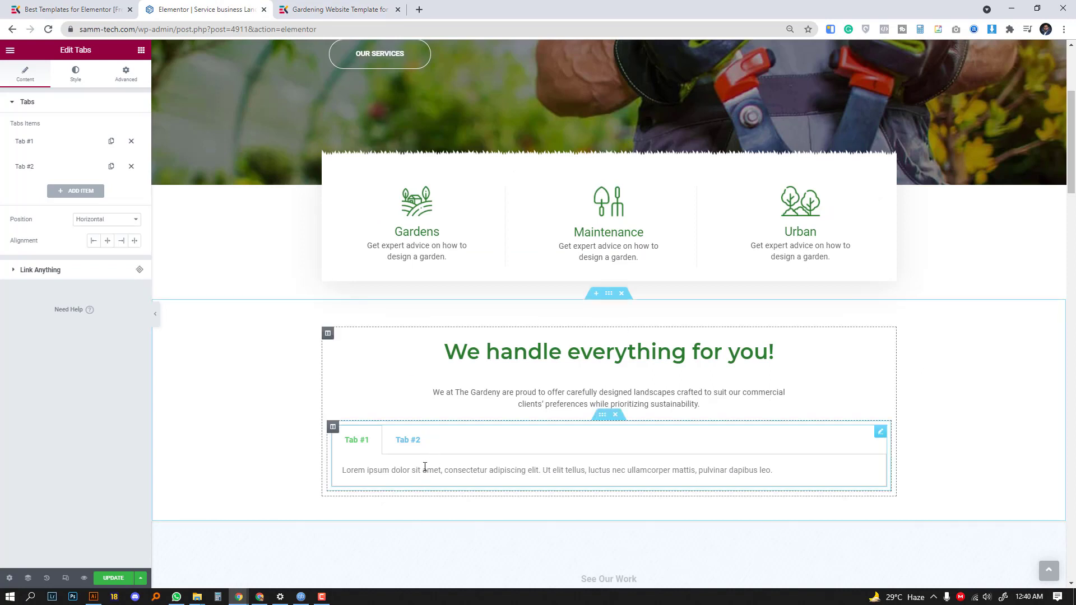
left_click(332, 10)
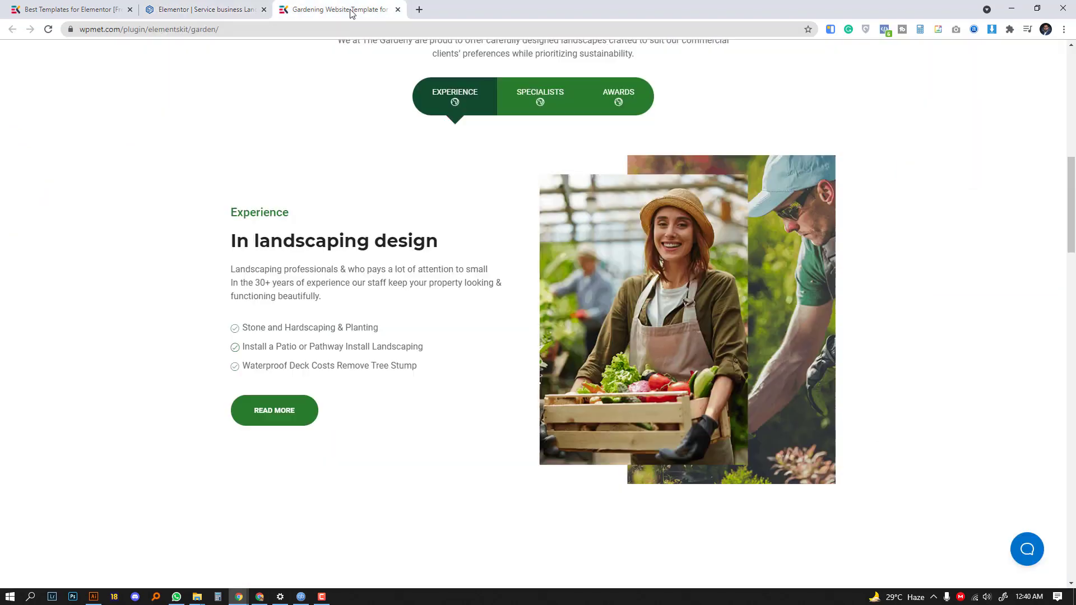
left_click(618, 96)
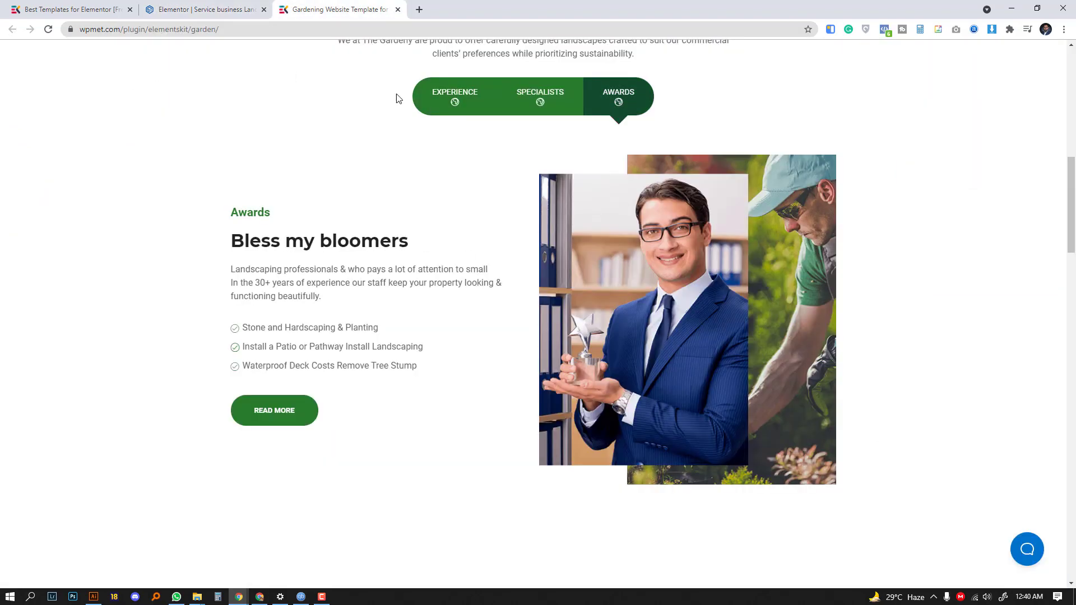
left_click(207, 10)
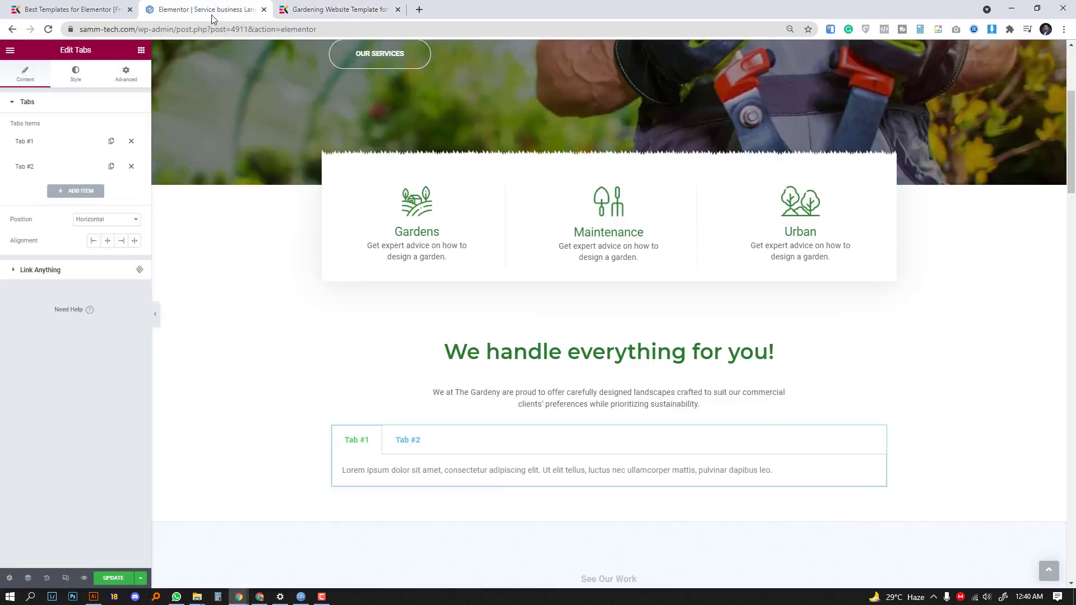
scroll(681, 316, "down", 4)
scroll(690, 327, "down", 1)
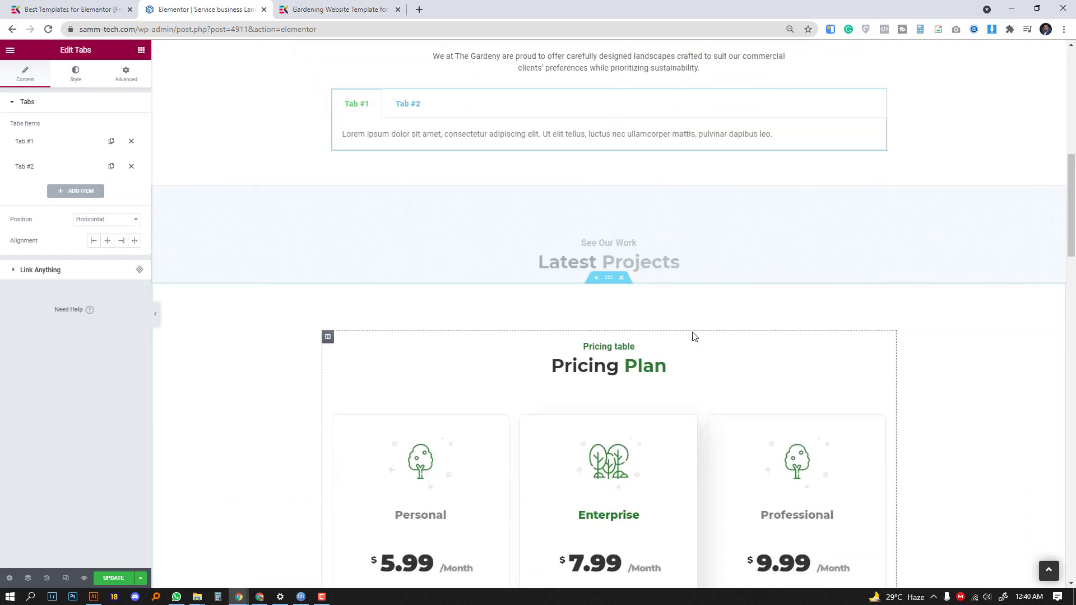
scroll(693, 338, "up", 2)
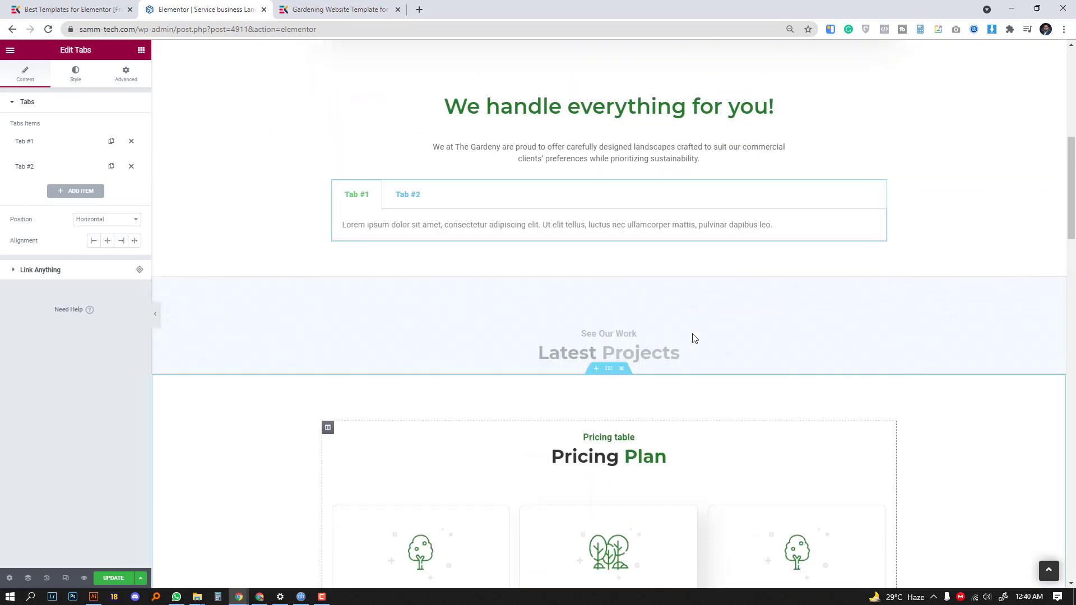
scroll(694, 339, "up", 1)
scroll(471, 303, "down", 5)
scroll(450, 364, "down", 3)
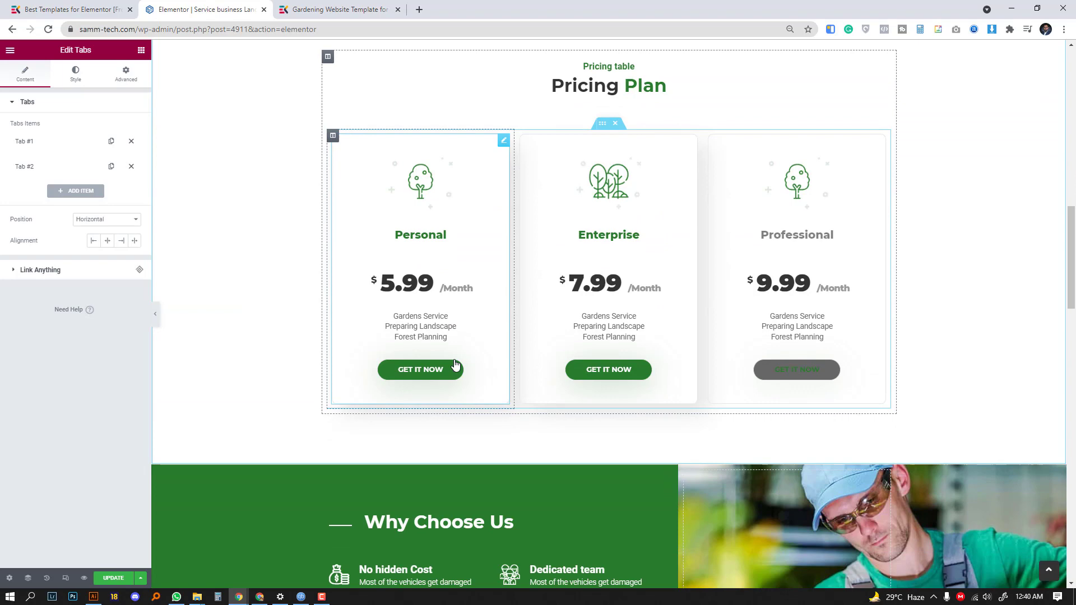
scroll(766, 324, "up", 3)
scroll(767, 324, "up", 3)
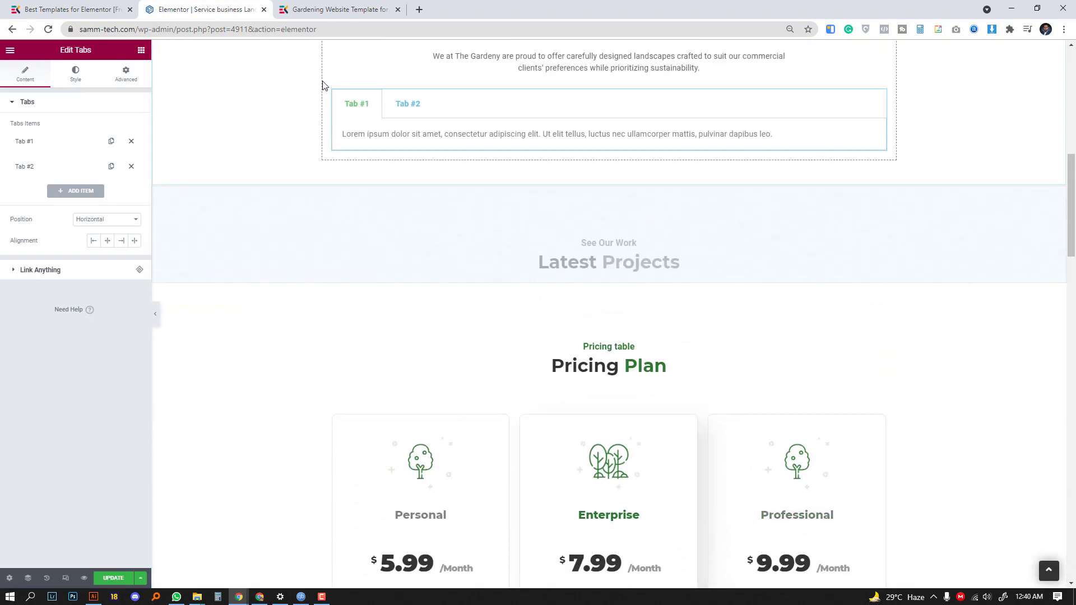
scroll(412, 176, "up", 3)
scroll(410, 168, "up", 2)
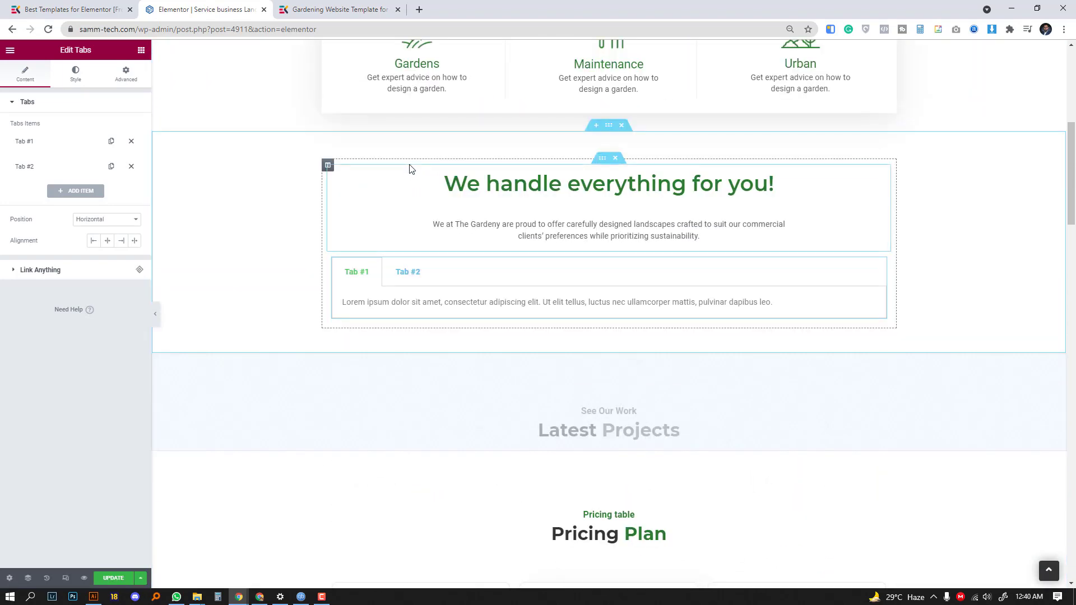
scroll(410, 168, "down", 3)
scroll(462, 227, "down", 2)
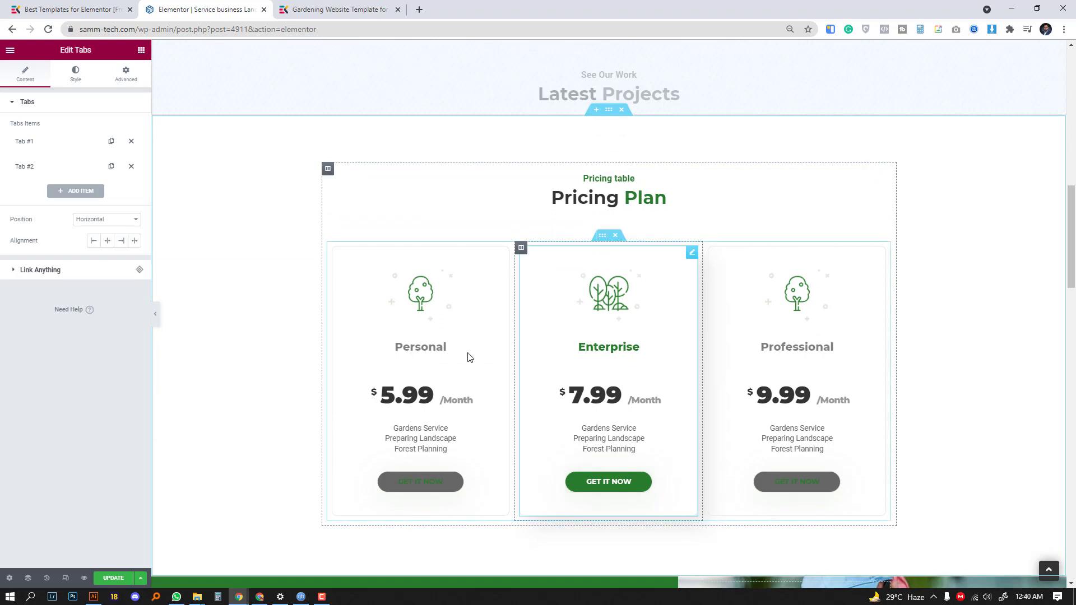
scroll(468, 356, "down", 1)
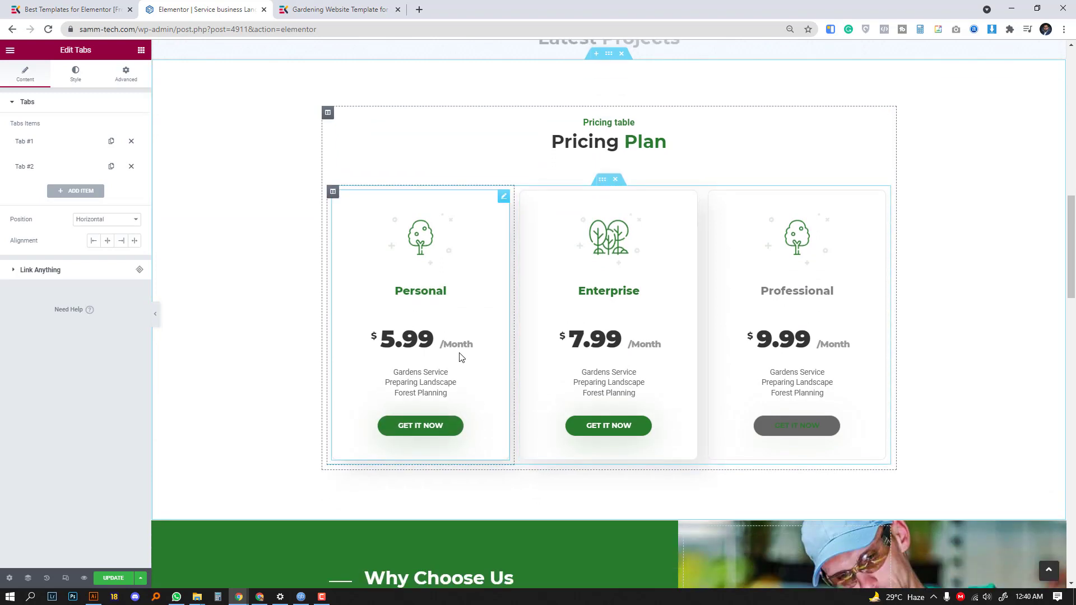
- Open the Personal column of the Pricing Plan section in Edit Pricing Table
left_click(421, 336)
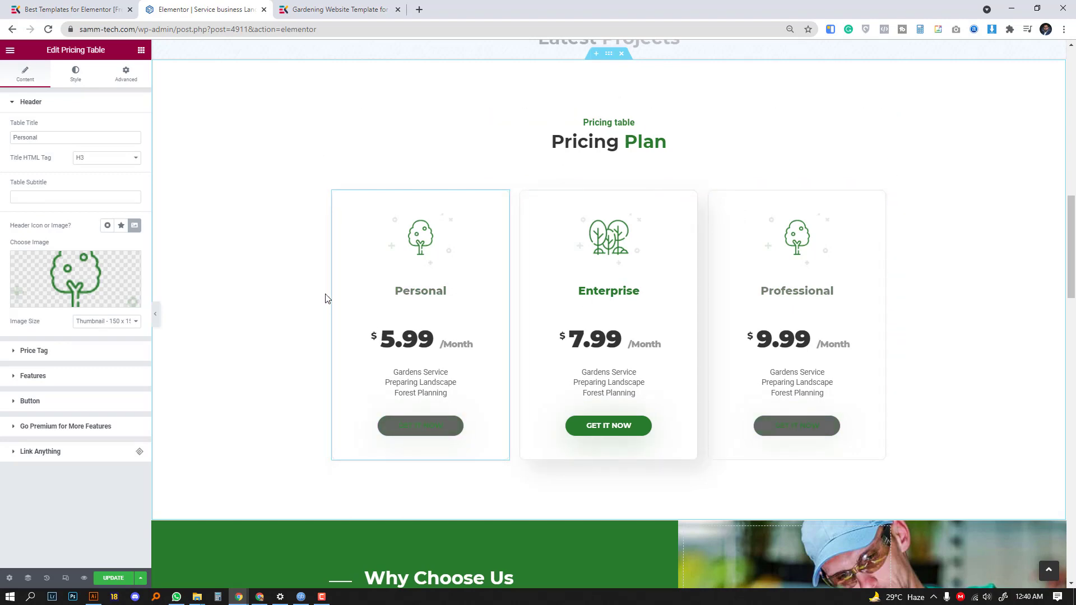
scroll(538, 337, "down", 2)
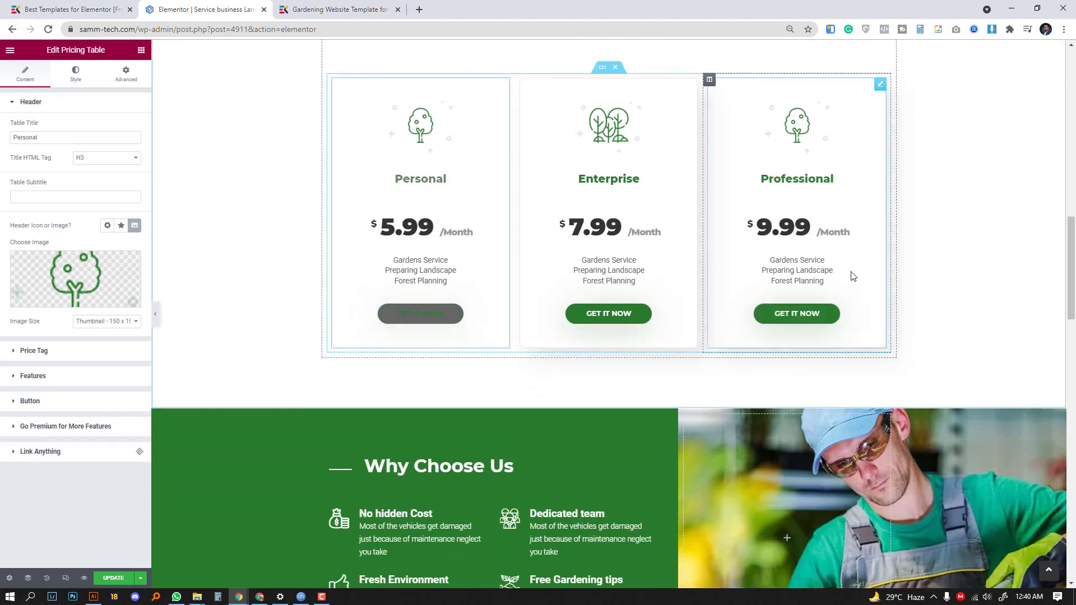
scroll(465, 255, "down", 2)
scroll(464, 251, "down", 1)
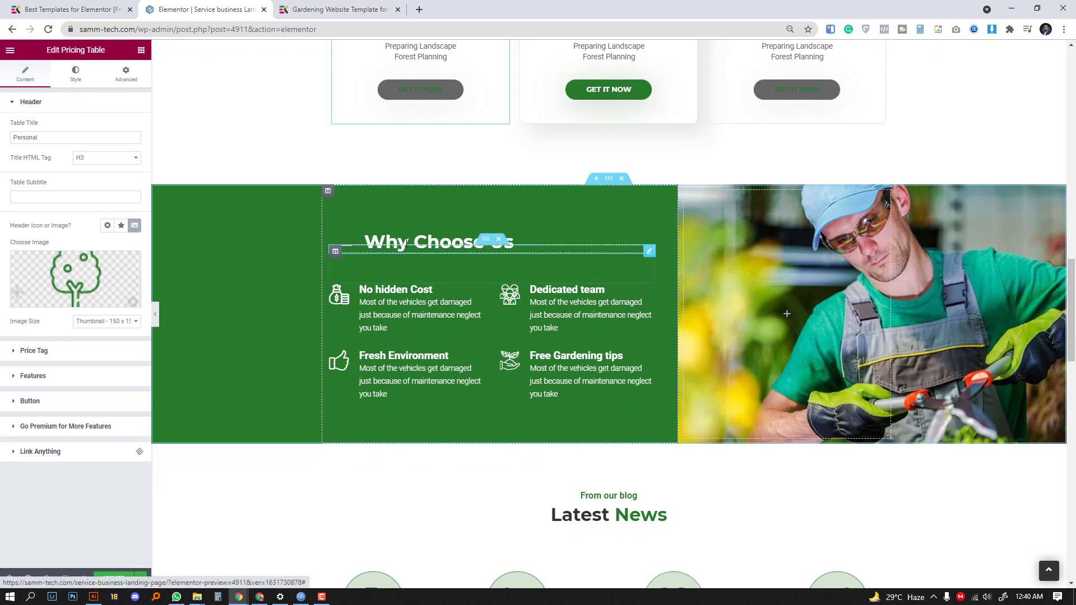
- Review the Why Choose Us subtitle and the first Consultations icon box, leaving its image unchanged
left_click(493, 242)
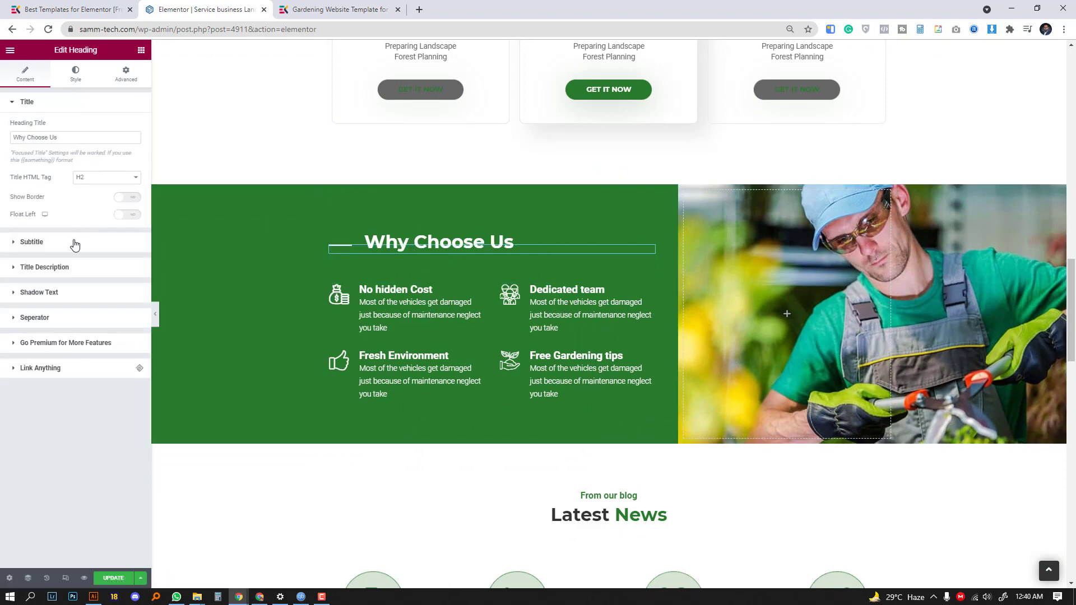
left_click(31, 242)
scroll(474, 284, "down", 3)
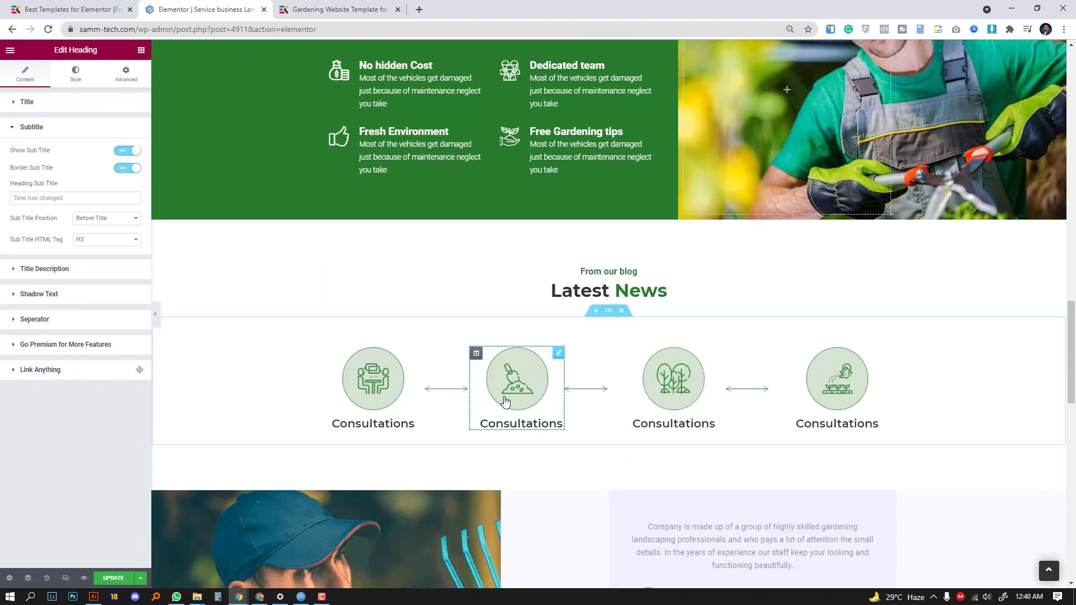
left_click(363, 379)
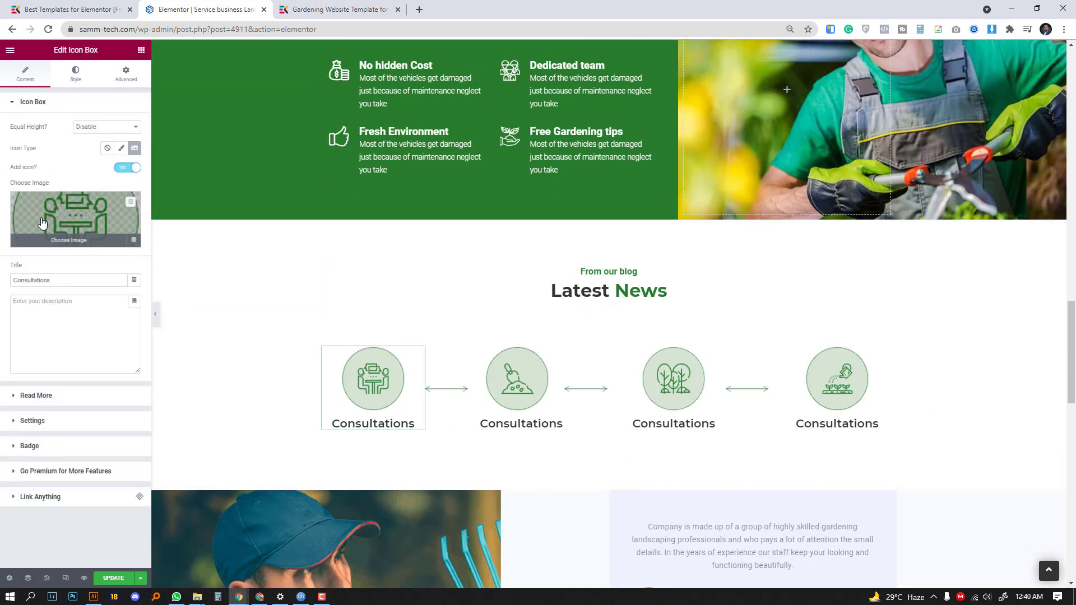
left_click(74, 220)
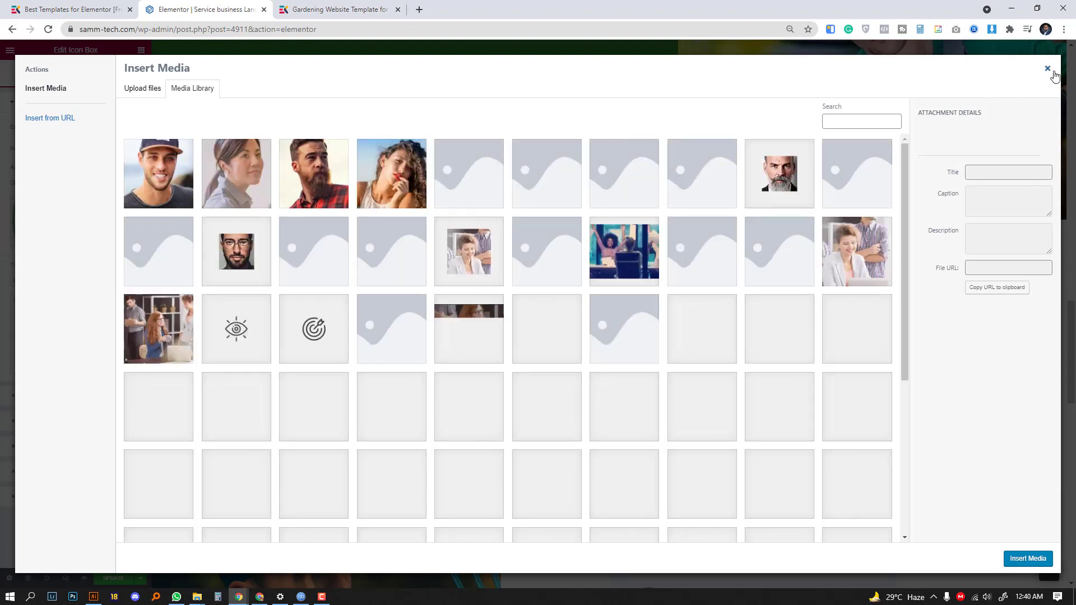
left_click(1048, 69)
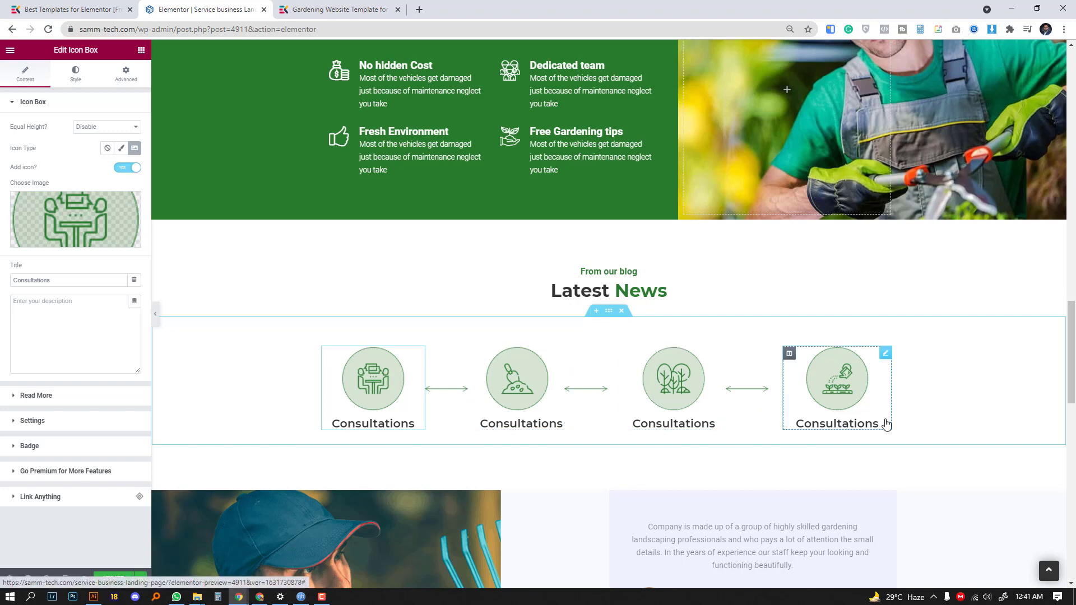
scroll(477, 325, "down", 5)
scroll(477, 325, "down", 3)
scroll(478, 324, "up", 2)
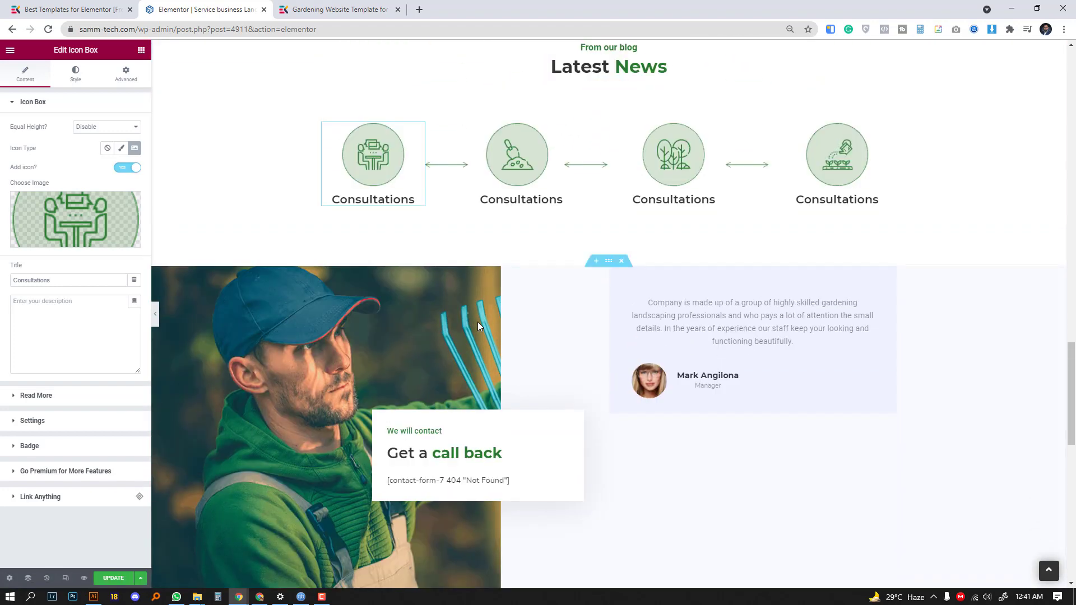